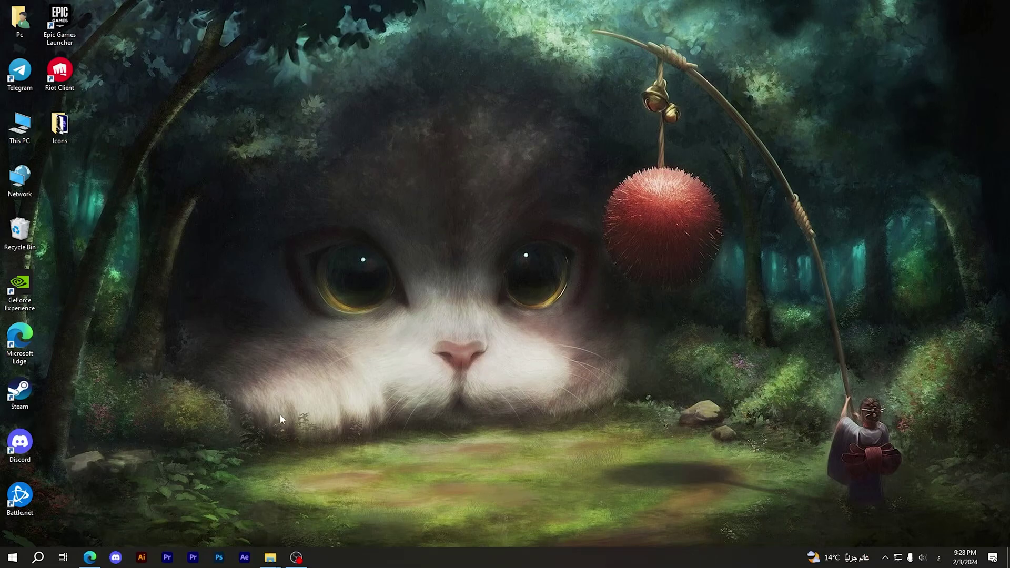
Open the Windows Game Mode settings and turn on hardware-accelerated GPU scheduling in the related Graphics settings
{"action": "left_click", "coordinate": [38, 557]}
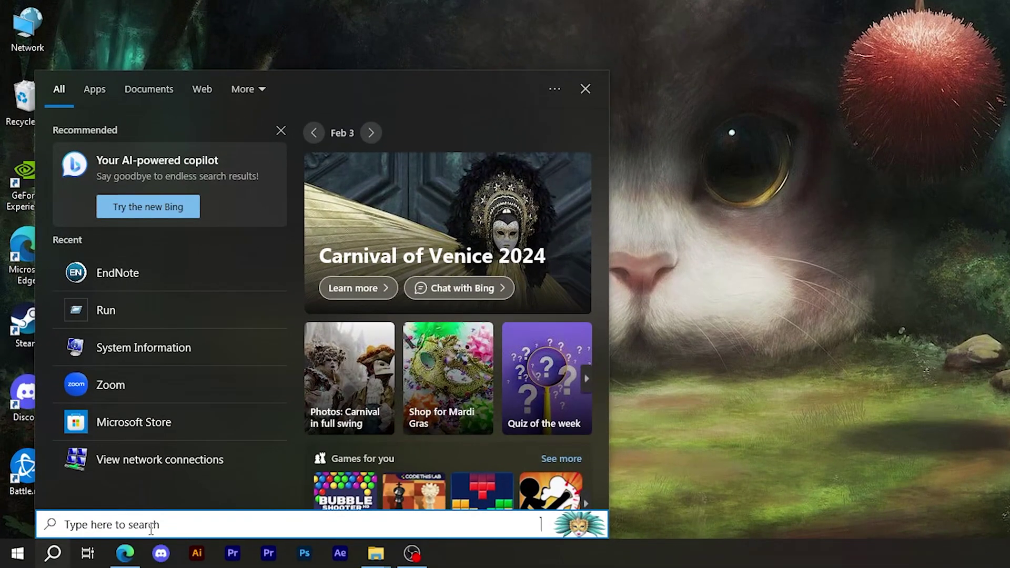
{"action": "type", "text": "game"}
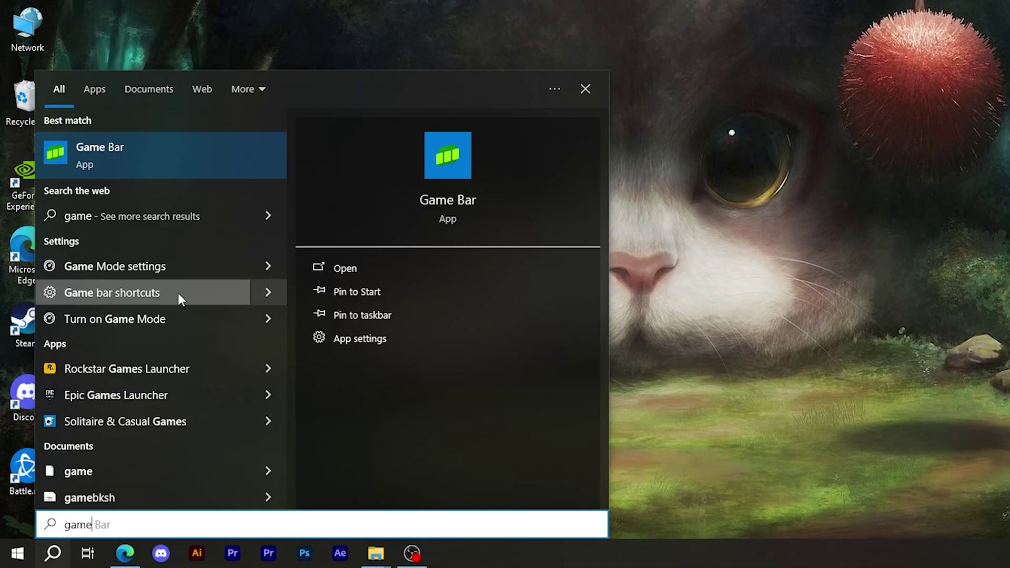
{"action": "type", "text": " mode"}
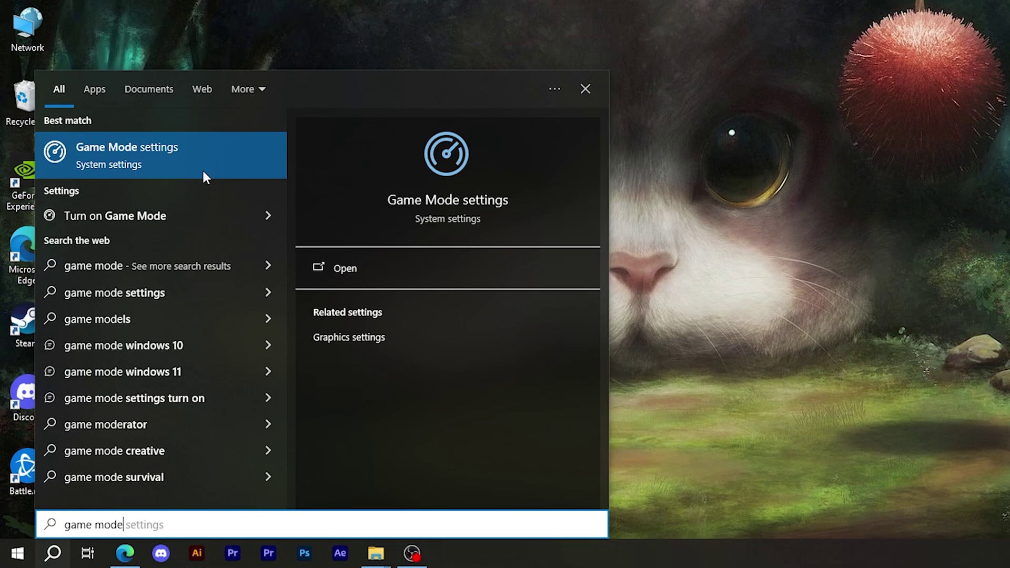
{"action": "left_click", "coordinate": [202, 159]}
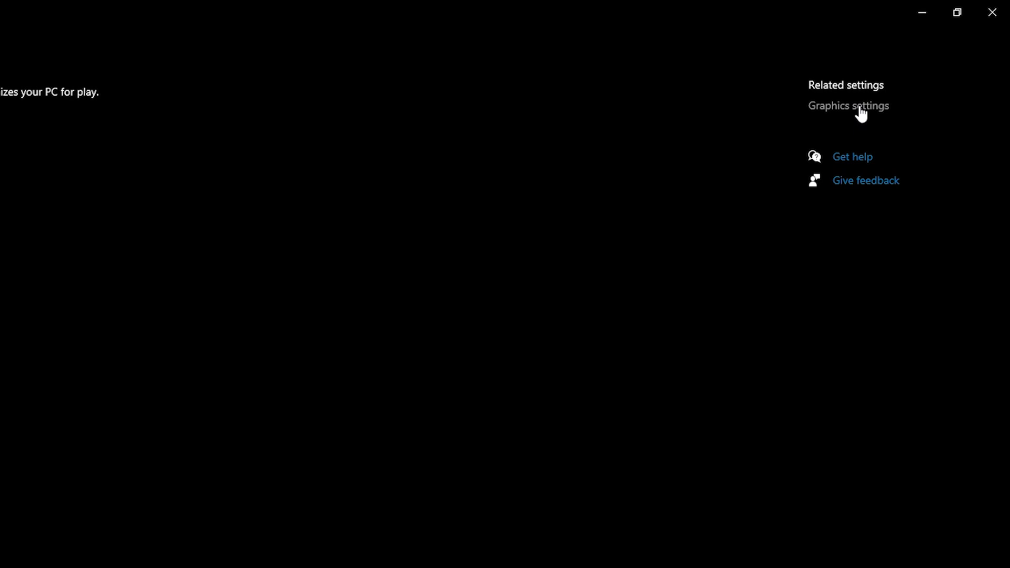
{"action": "left_click", "coordinate": [860, 107]}
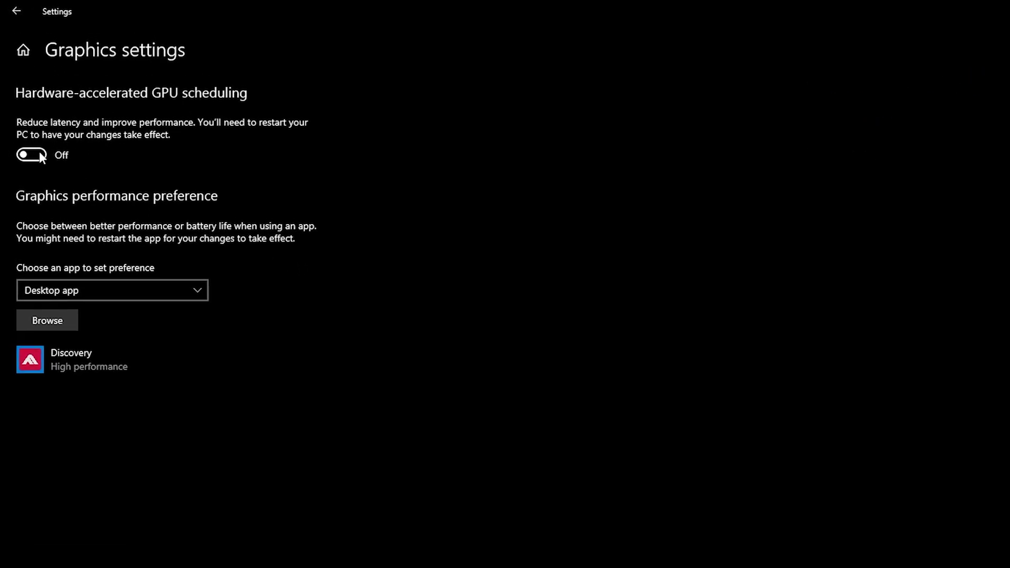
{"action": "left_click", "coordinate": [41, 154]}
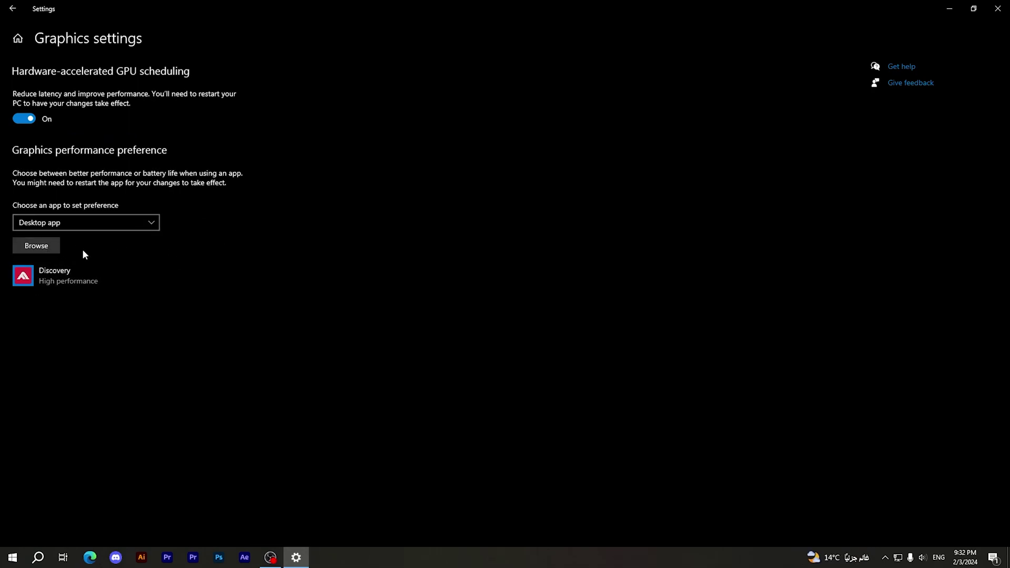
Browse for a desktop app to set a graphics preference and check Steam's steamapps\common folder under Program Files (x86) on Local Disk (C:)
{"action": "left_click", "coordinate": [51, 246]}
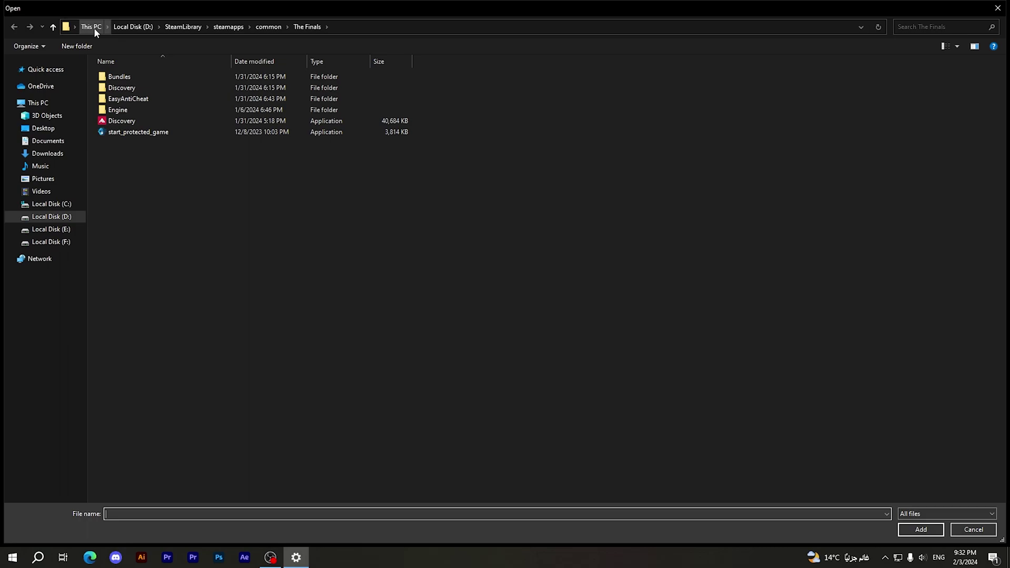
{"action": "left_click", "coordinate": [91, 27]}
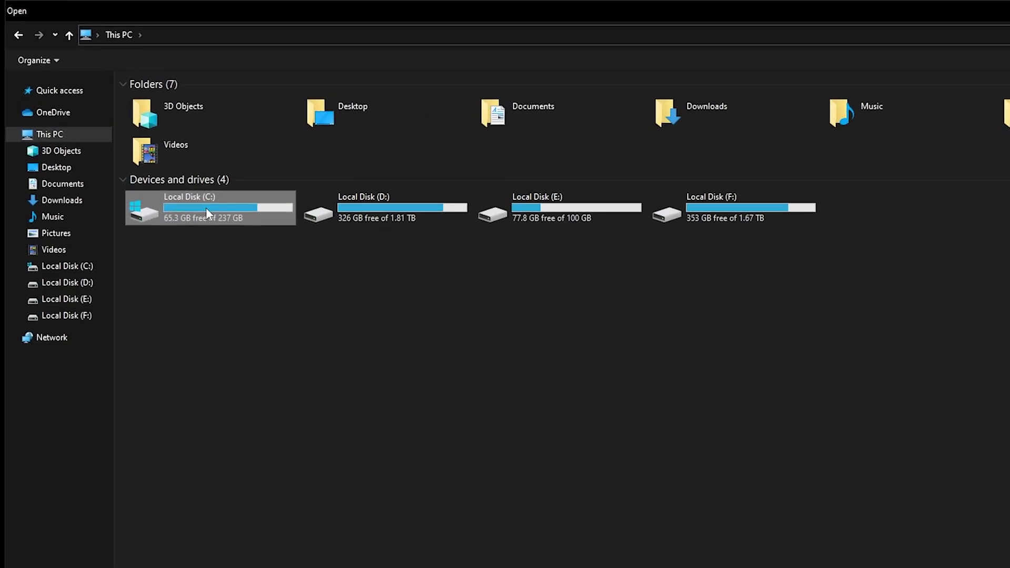
{"action": "double_click", "coordinate": [210, 213]}
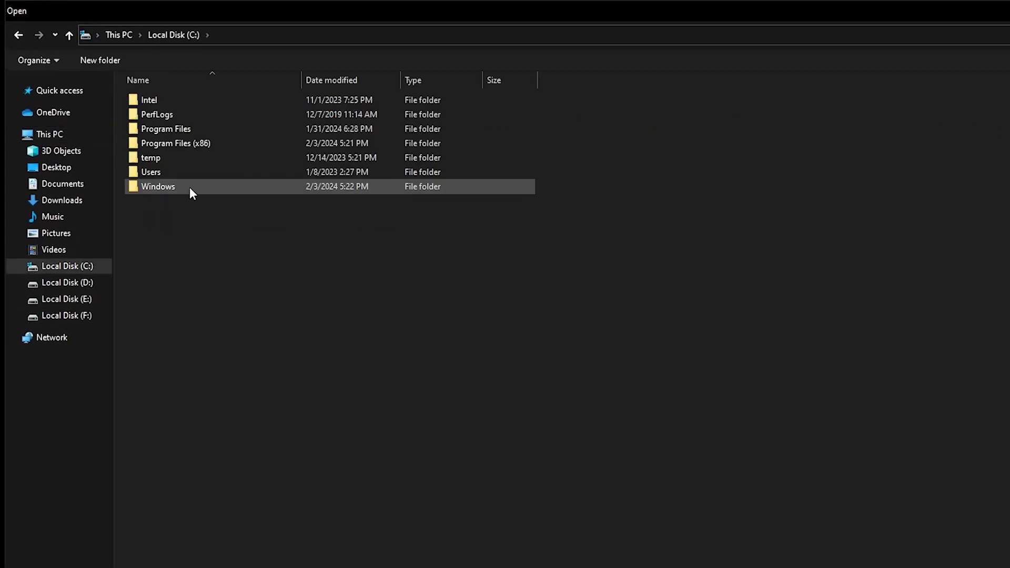
{"action": "double_click", "coordinate": [206, 146]}
{"action": "scroll", "coordinate": [251, 415], "scroll_direction": "down", "scroll_amount": 1}
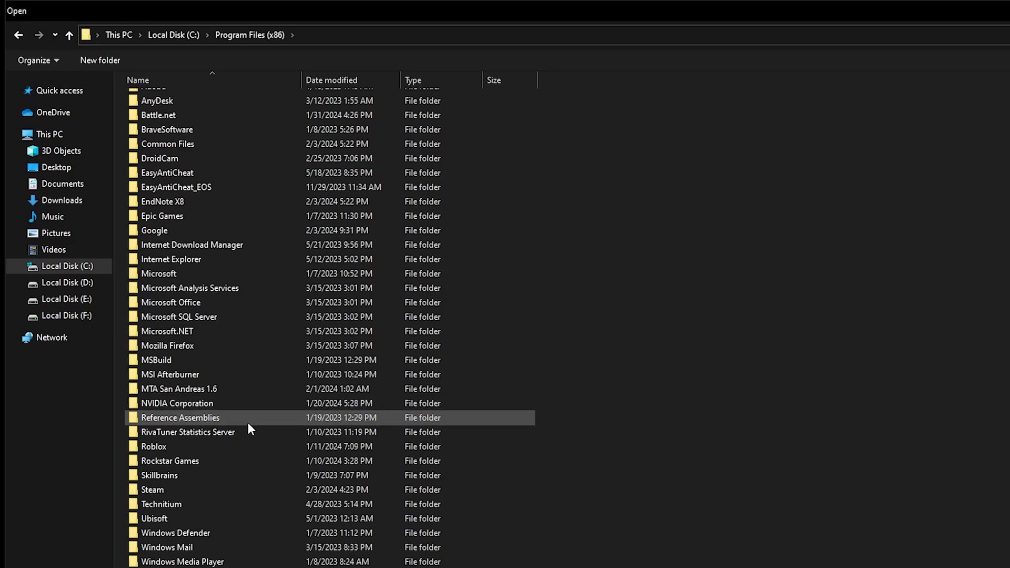
{"action": "double_click", "coordinate": [175, 490]}
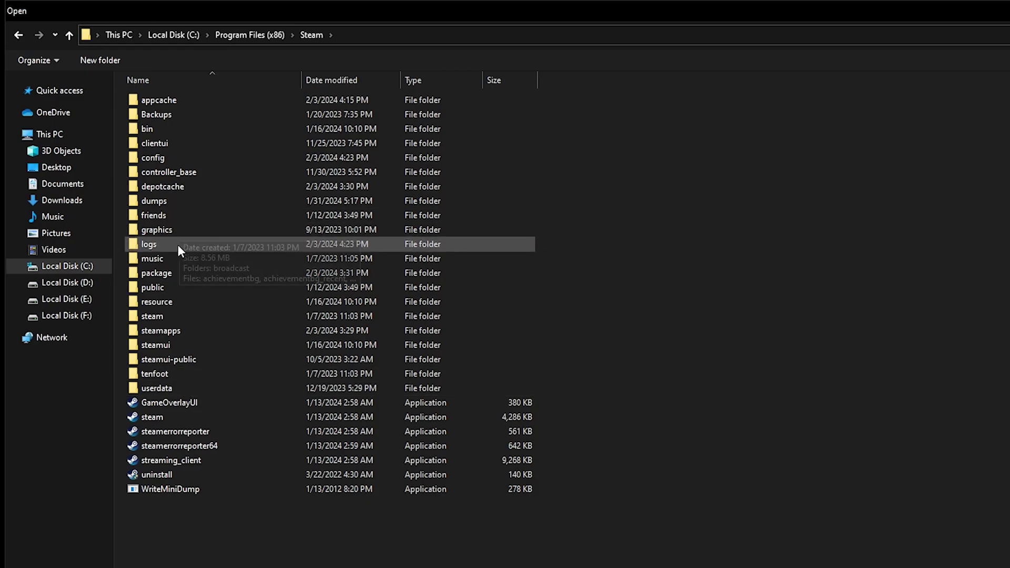
{"action": "double_click", "coordinate": [195, 330]}
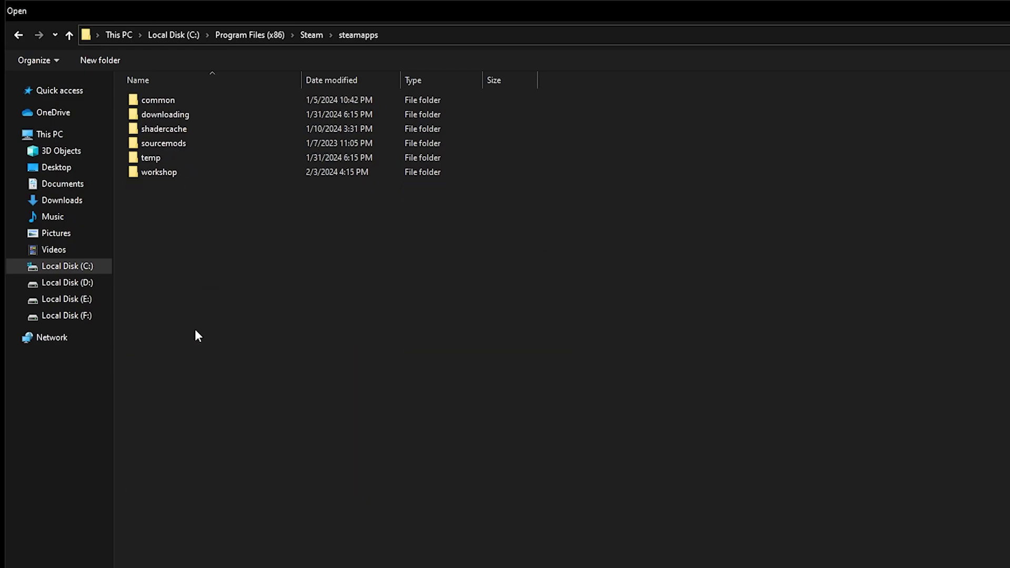
{"action": "double_click", "coordinate": [162, 99]}
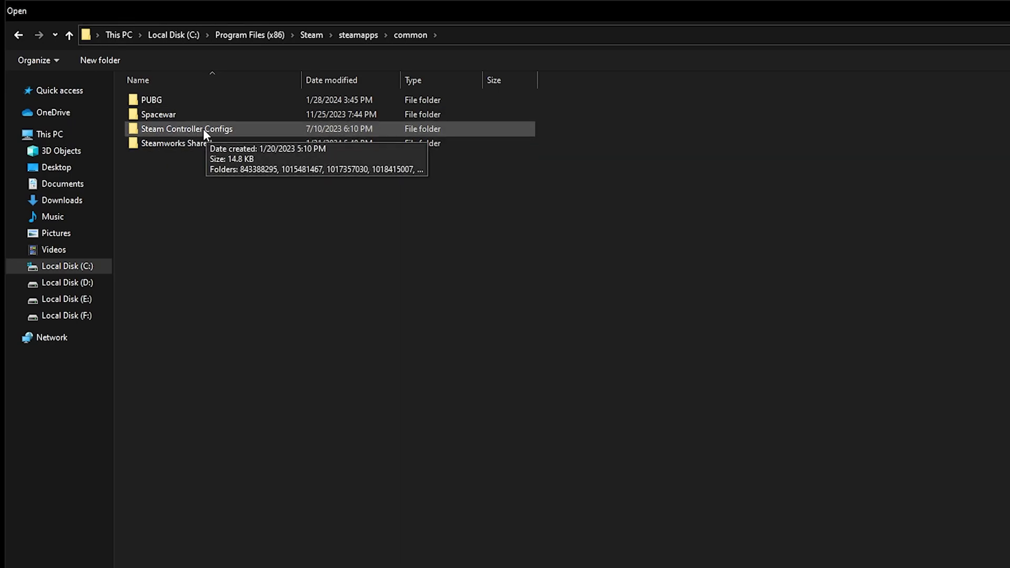
Add Discovery.exe from D:\SteamLibrary\steamapps\common\The Finals\Discovery\Binaries\Win64 to the graphics performance preference list
{"action": "left_click", "coordinate": [126, 37]}
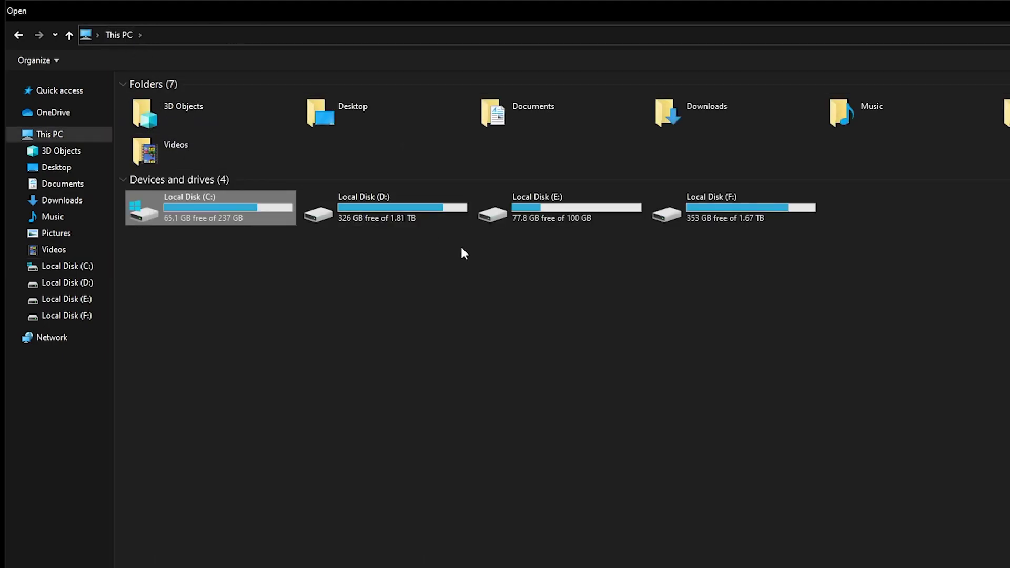
{"action": "double_click", "coordinate": [379, 222]}
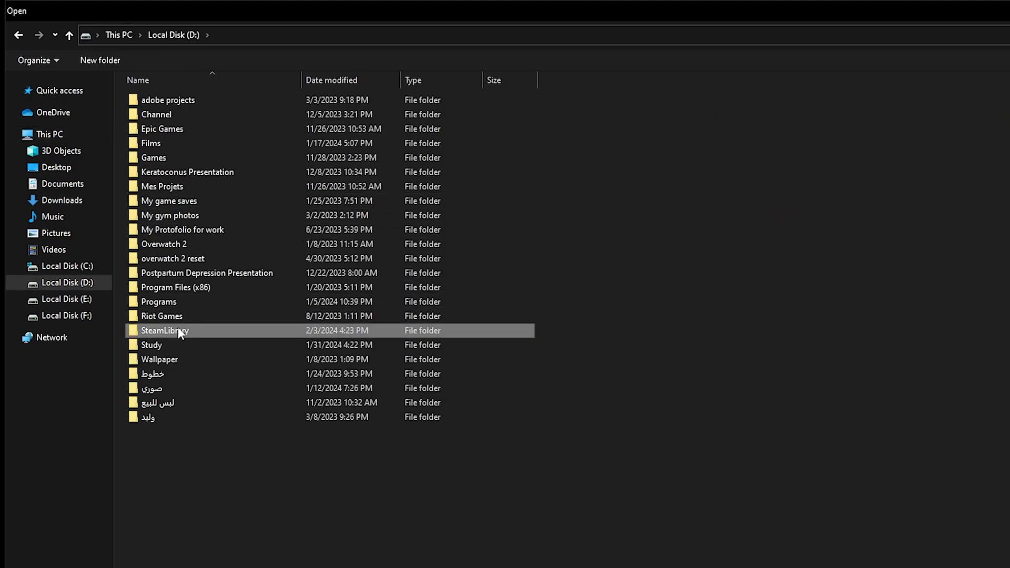
{"action": "double_click", "coordinate": [177, 329]}
{"action": "double_click", "coordinate": [186, 100]}
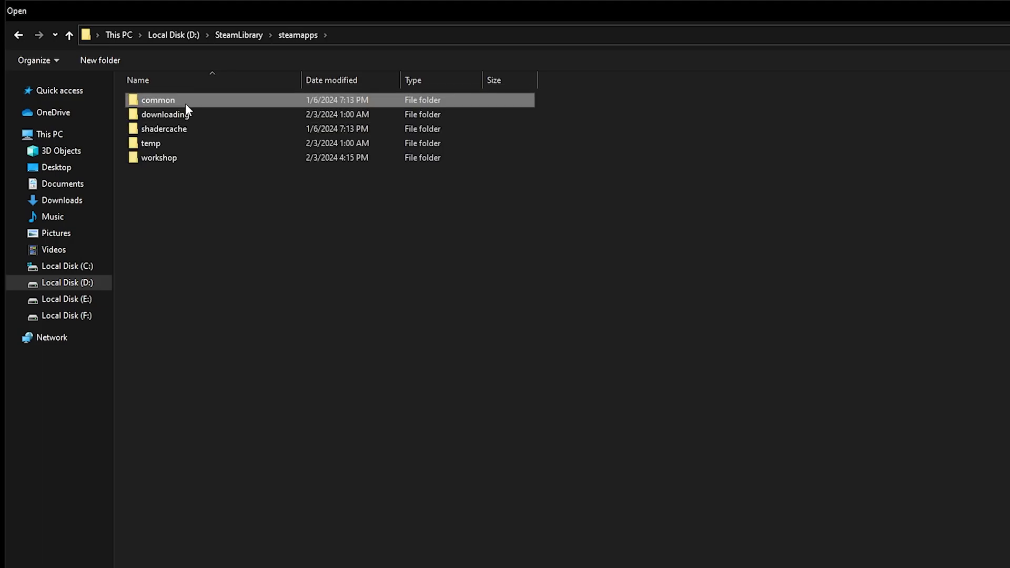
{"action": "double_click", "coordinate": [185, 104]}
{"action": "double_click", "coordinate": [191, 289]}
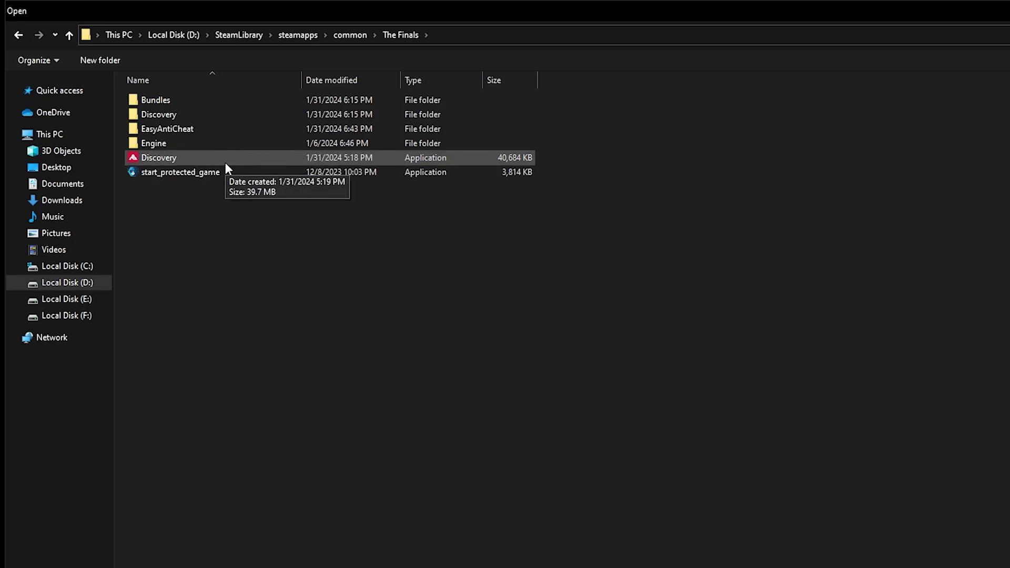
{"action": "double_click", "coordinate": [183, 114]}
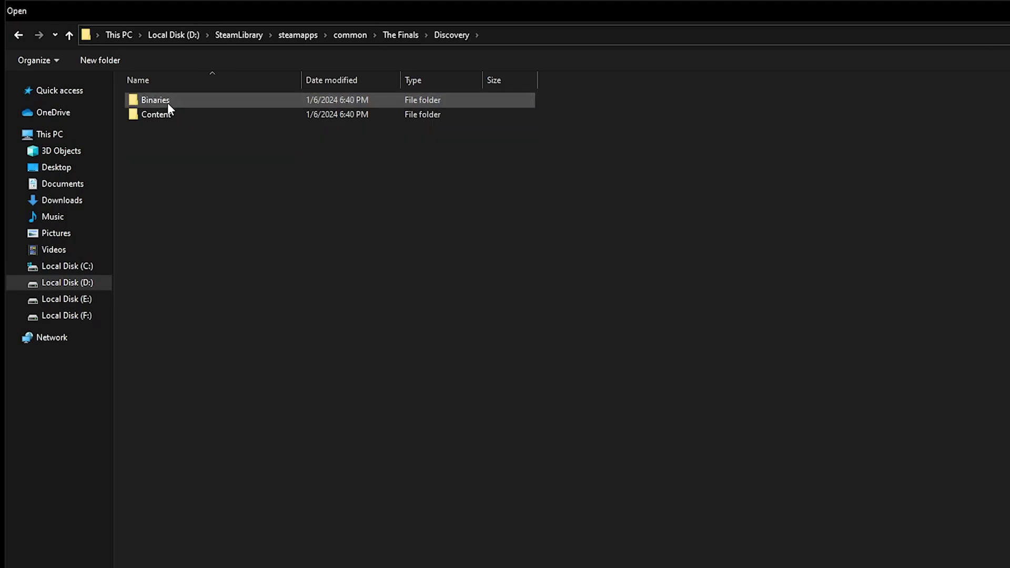
{"action": "double_click", "coordinate": [167, 101]}
{"action": "double_click", "coordinate": [168, 98]}
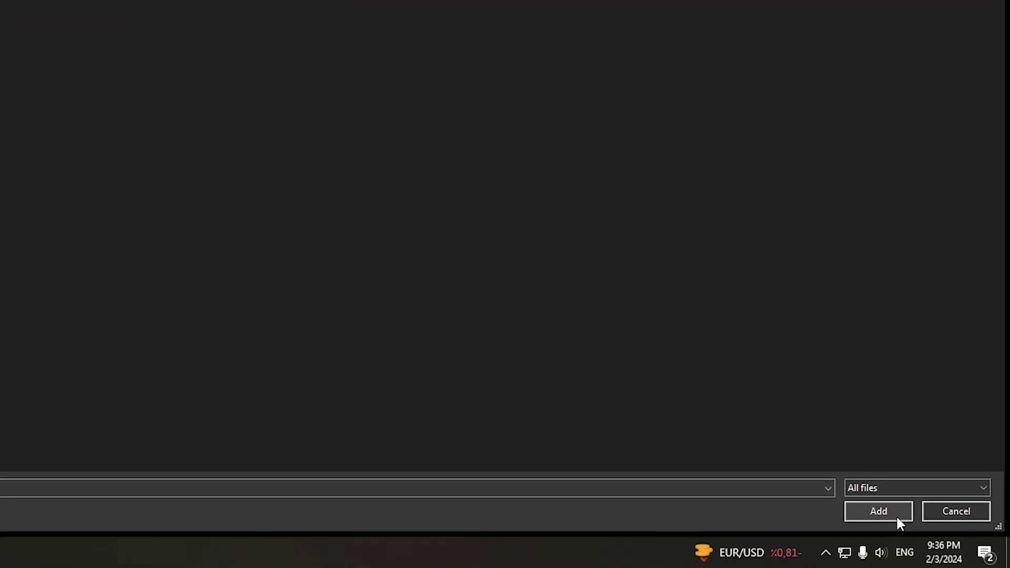
{"action": "left_click", "coordinate": [897, 521]}
Set the graphics preference of THE FINALS to High performance and save it
{"action": "left_click", "coordinate": [70, 331]}
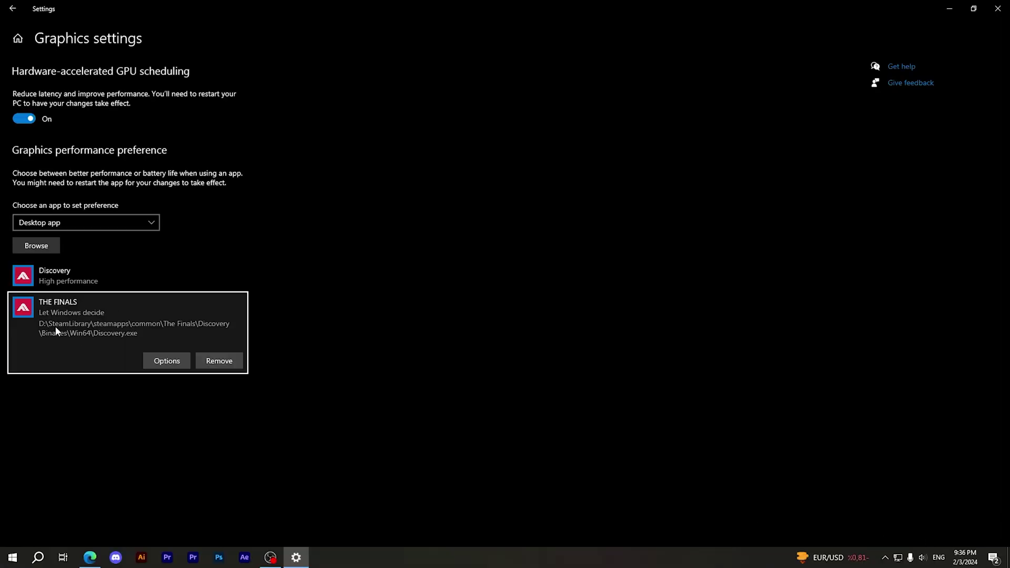
{"action": "left_click", "coordinate": [168, 361]}
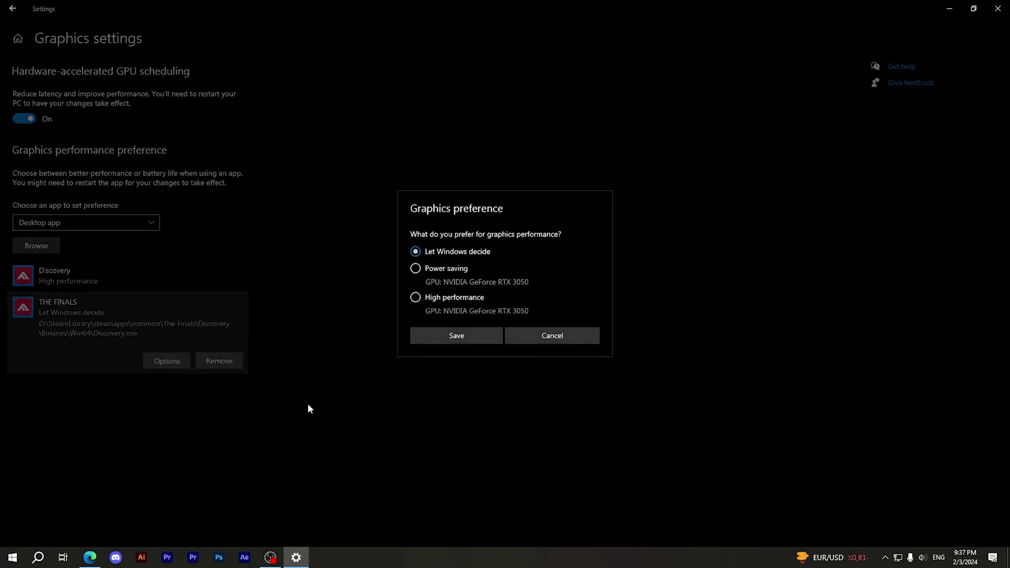
{"action": "left_click", "coordinate": [441, 299]}
{"action": "left_click", "coordinate": [481, 335]}
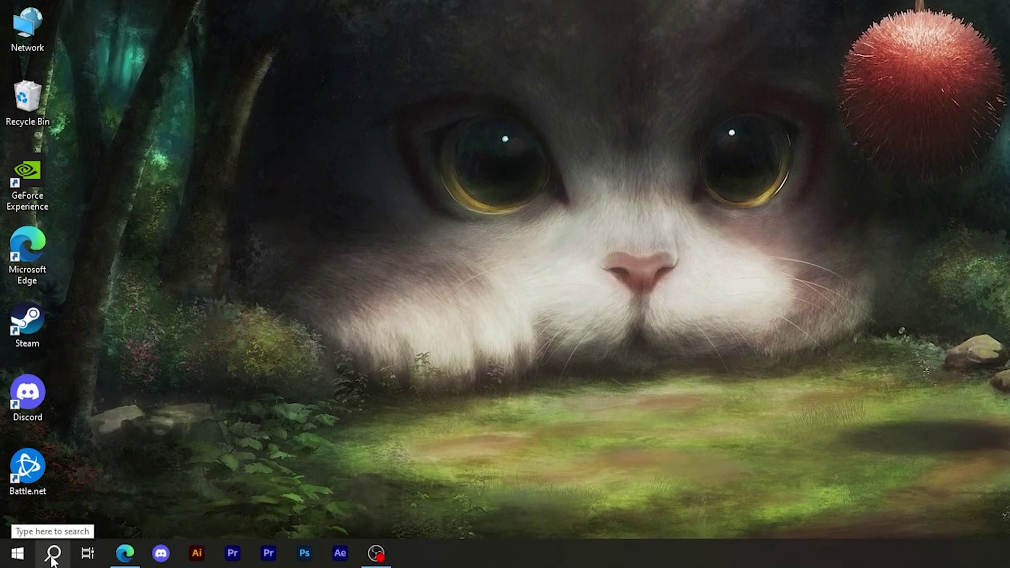
Search Windows for "sys" and open the boot settings of System Configuration
{"action": "left_click", "coordinate": [53, 561]}
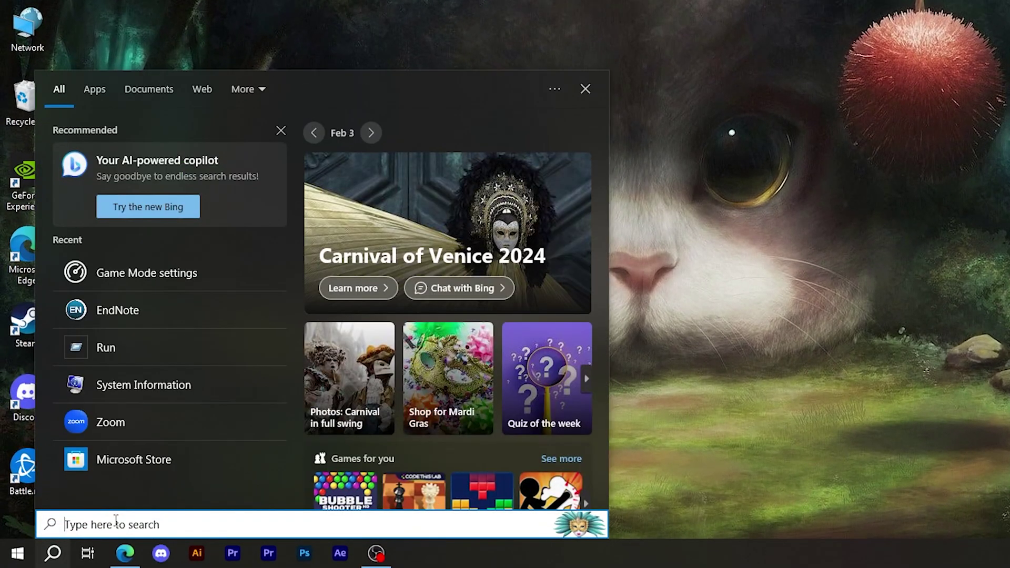
{"action": "type", "text": "system"}
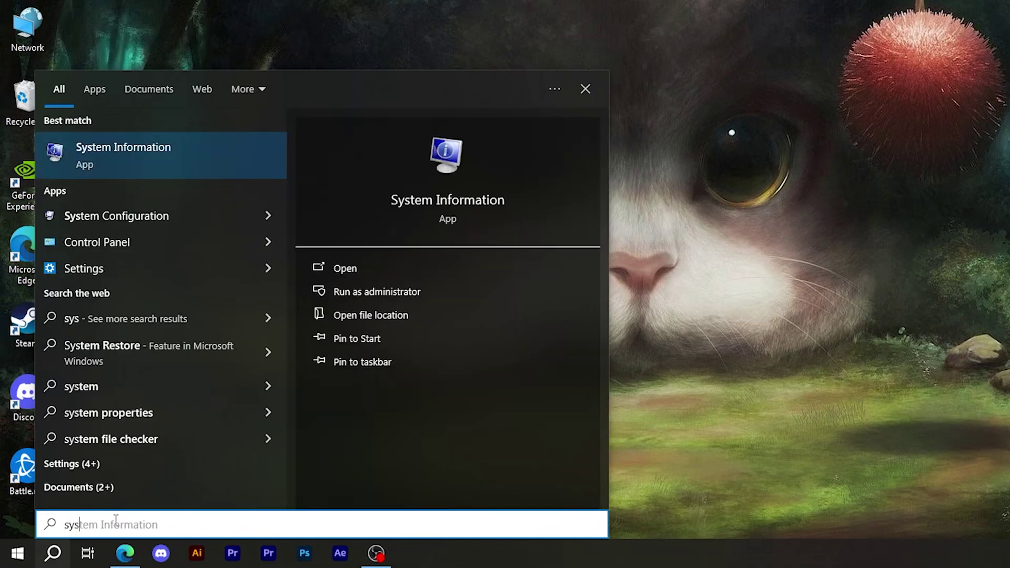
{"action": "left_click", "coordinate": [150, 213]}
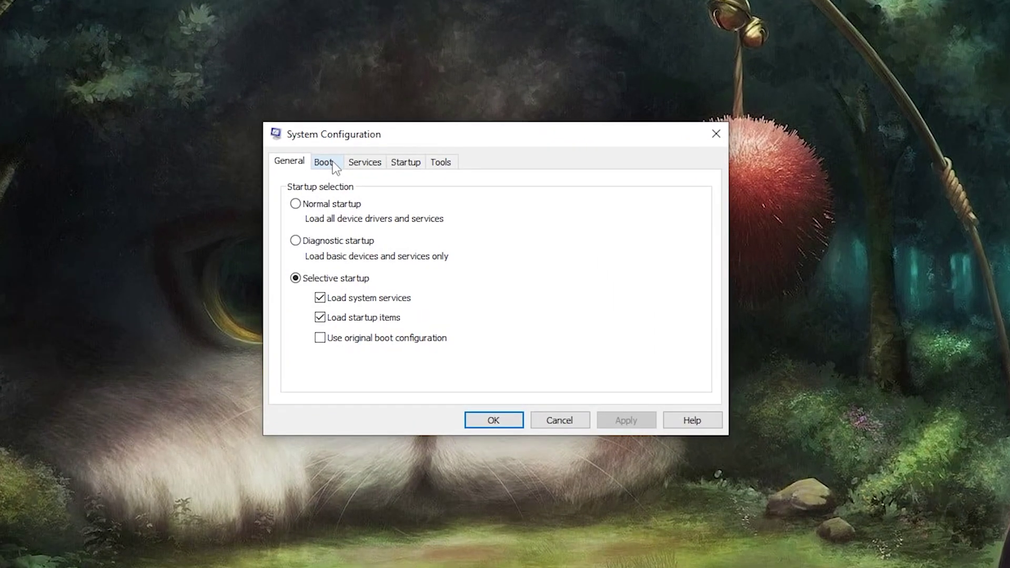
{"action": "left_click", "coordinate": [332, 163]}
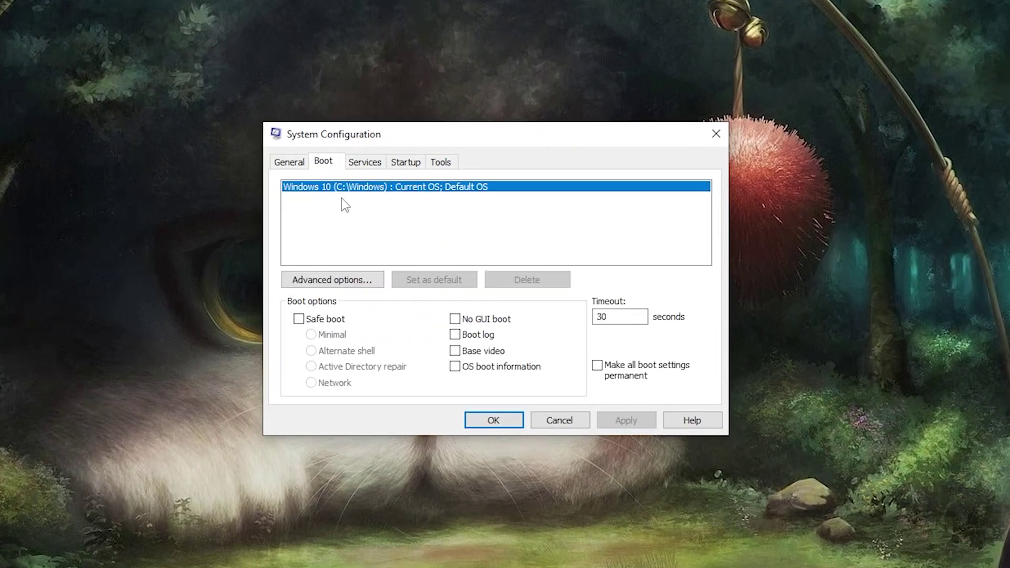
Set the number of processors to 12 in the advanced boot options, then apply the change and close System Configuration
{"action": "left_click", "coordinate": [366, 284]}
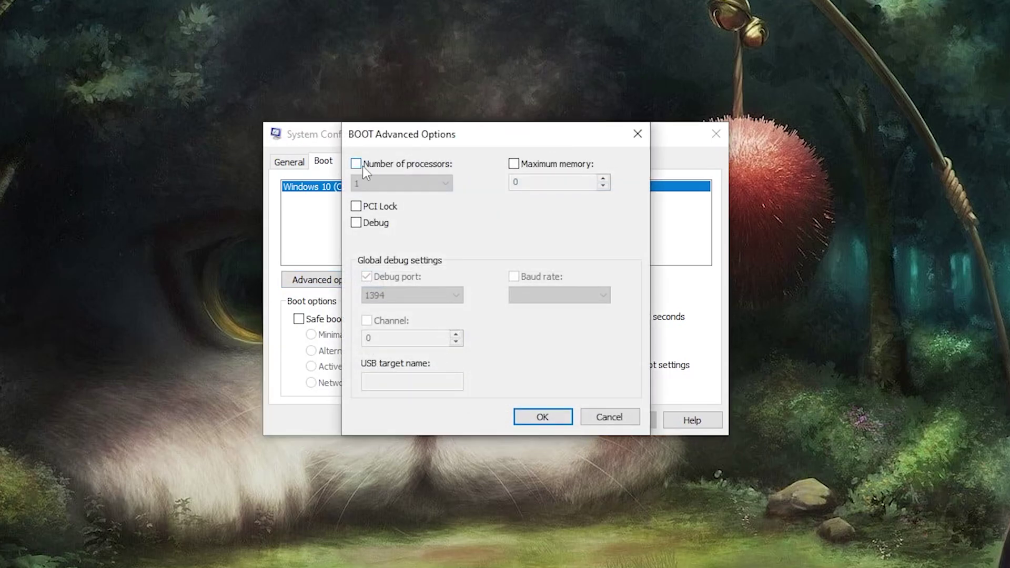
{"action": "left_click", "coordinate": [378, 166]}
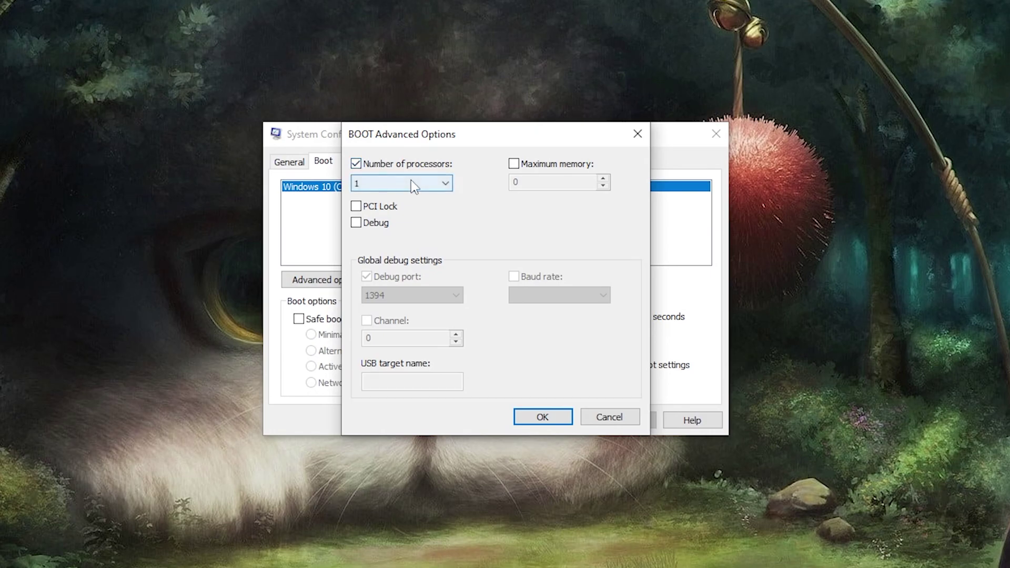
{"action": "left_click", "coordinate": [420, 184]}
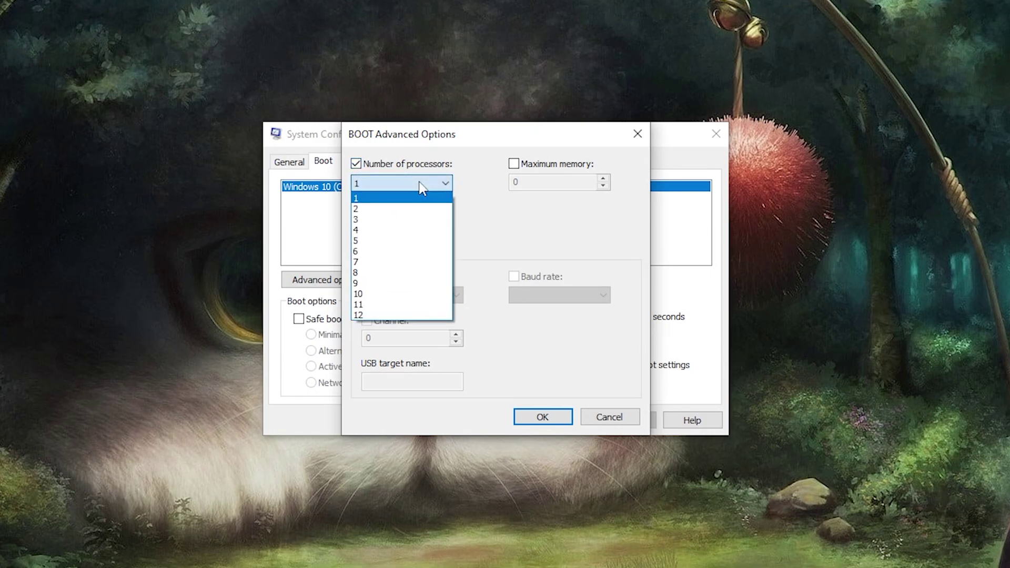
{"action": "left_click", "coordinate": [407, 316]}
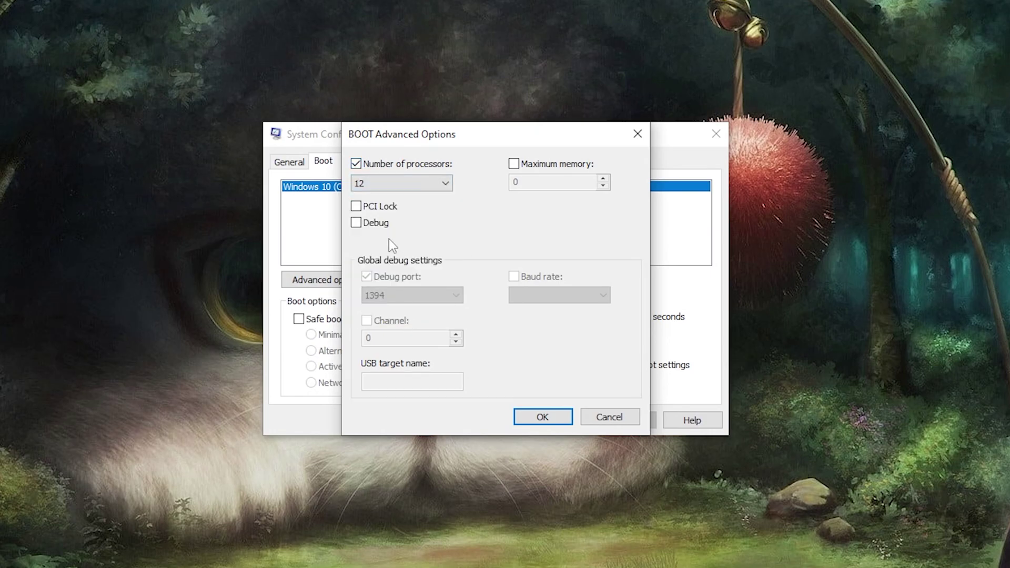
{"action": "left_click", "coordinate": [547, 416]}
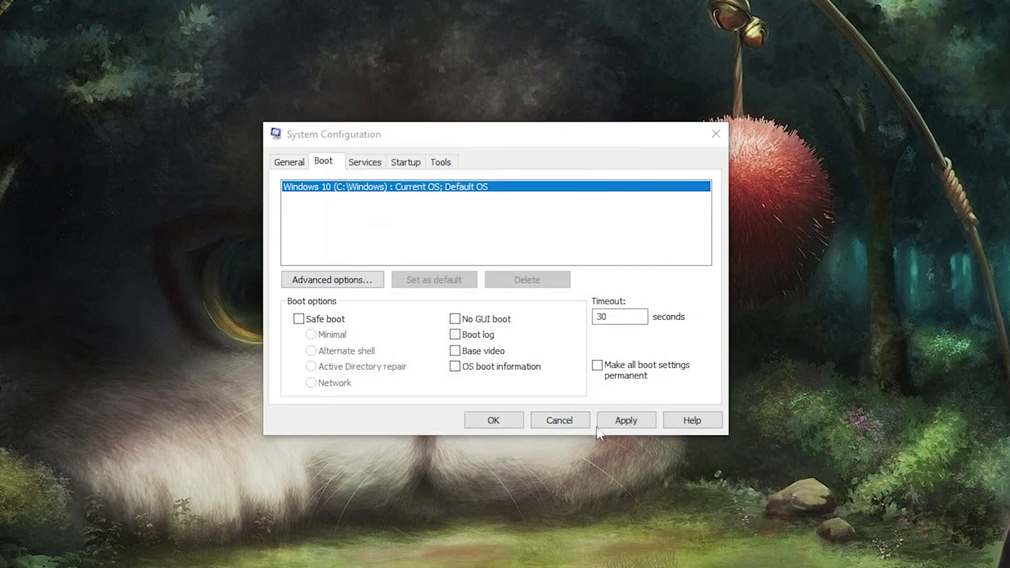
{"action": "left_click", "coordinate": [620, 421]}
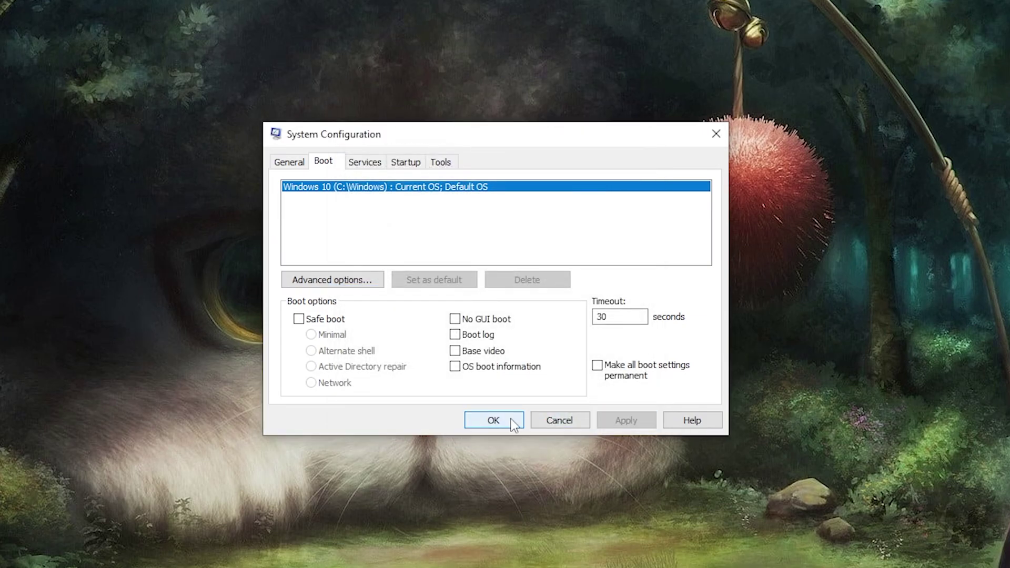
{"action": "left_click", "coordinate": [510, 419]}
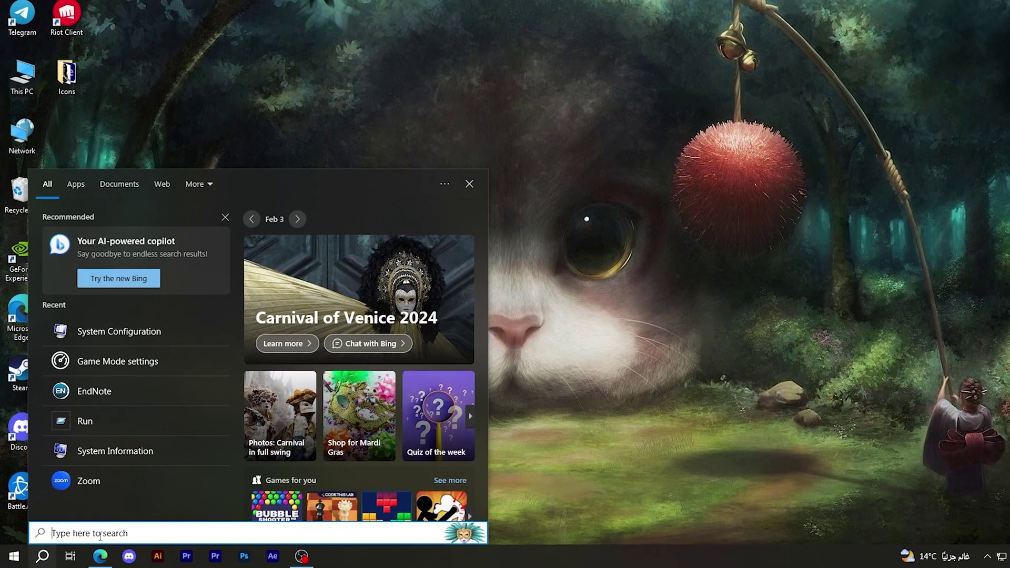
Search Windows for "niv", open NVIDIA Control Panel and go to its Manage 3D settings page
{"action": "type", "text": "ni"}
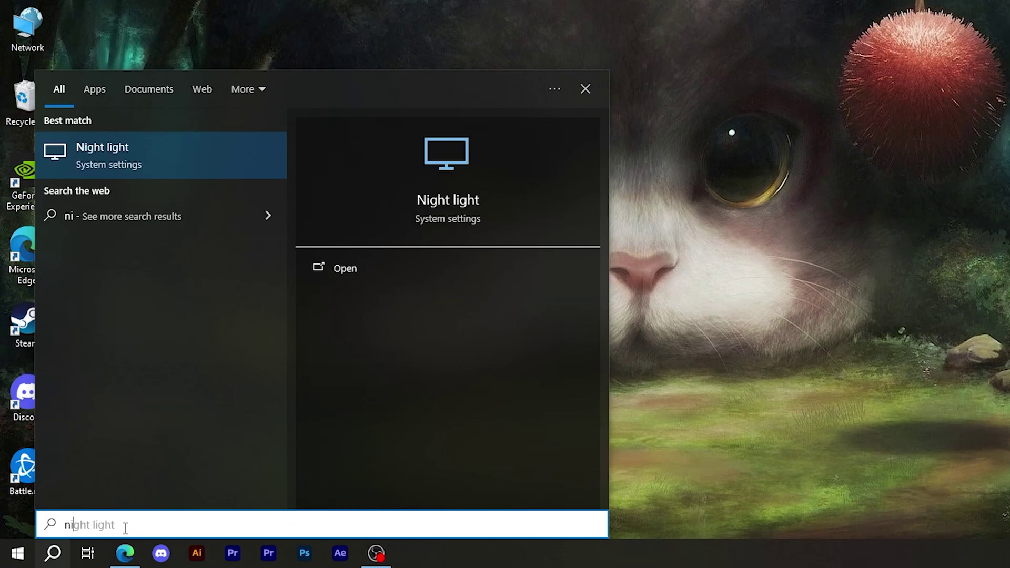
{"action": "type", "text": "v"}
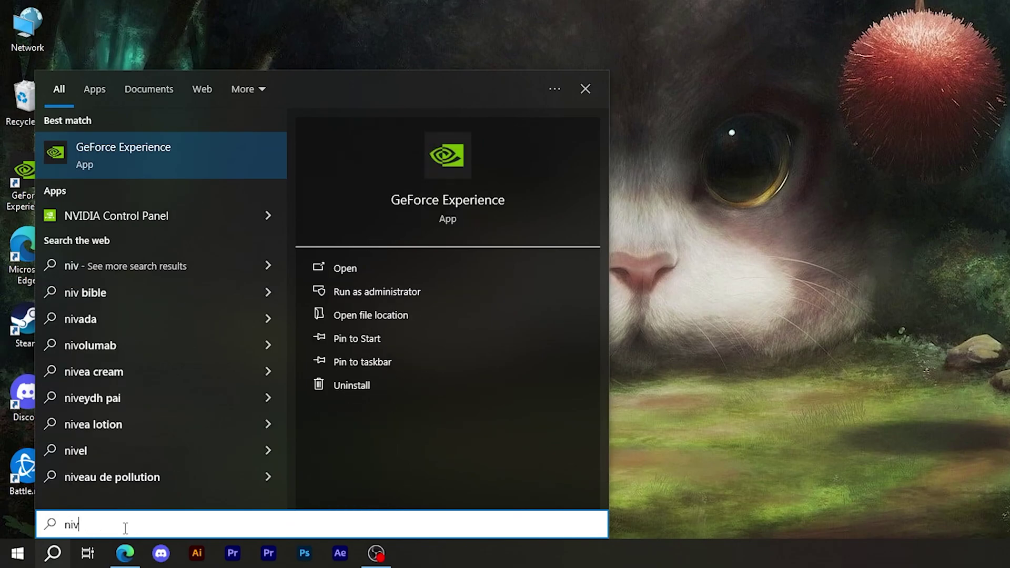
{"action": "left_click", "coordinate": [125, 230]}
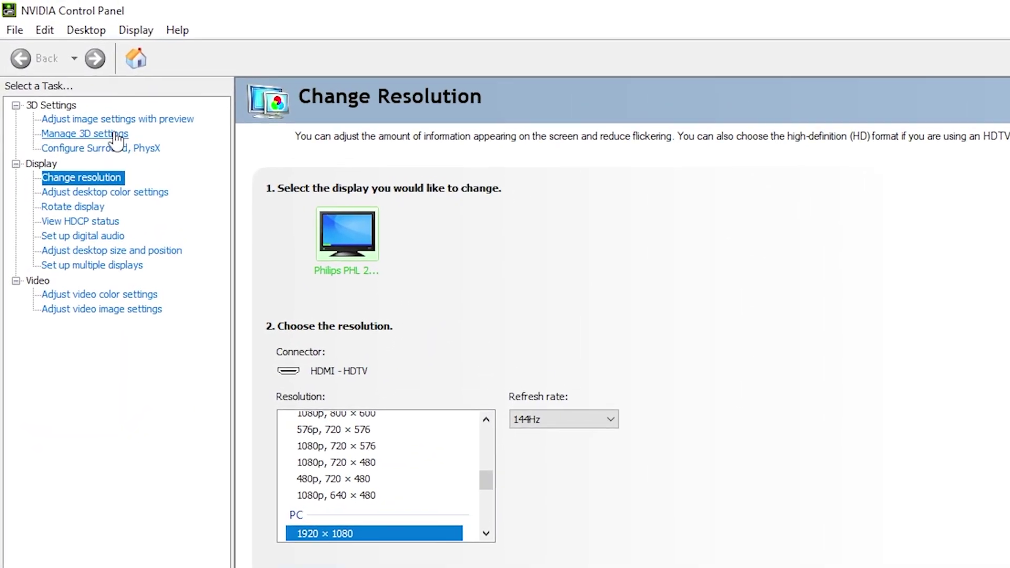
{"action": "left_click", "coordinate": [115, 135]}
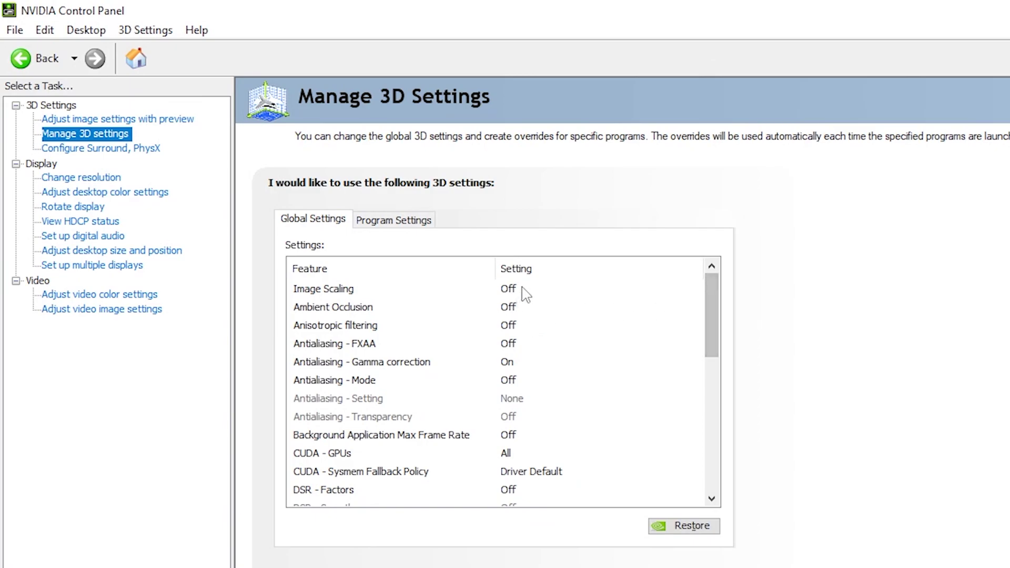
Examine the full list of global 3D settings, from Image Scaling through Power management mode and Vertical sync to Vulkan/OpenGL present method
{"action": "left_click_drag", "start_coordinate": [718, 283], "coordinate": [721, 286]}
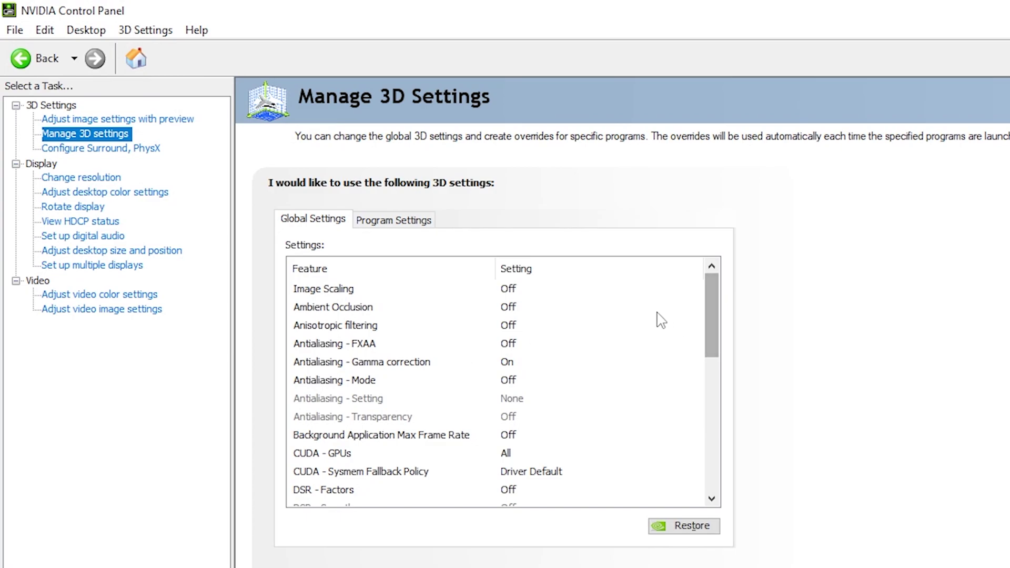
{"action": "left_click_drag", "start_coordinate": [719, 326], "coordinate": [748, 453]}
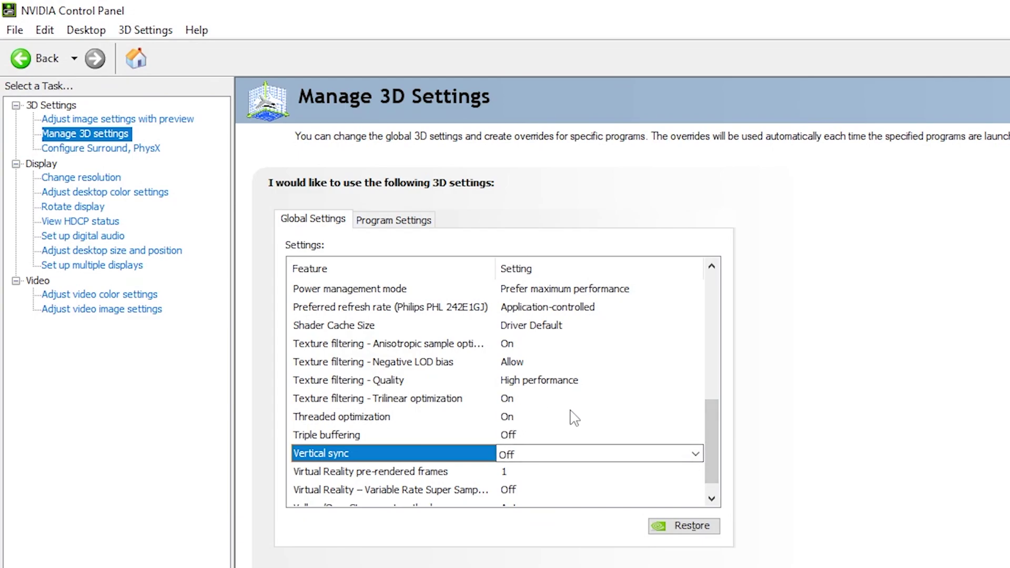
{"action": "scroll", "coordinate": [713, 441], "scroll_direction": "down", "scroll_amount": 1}
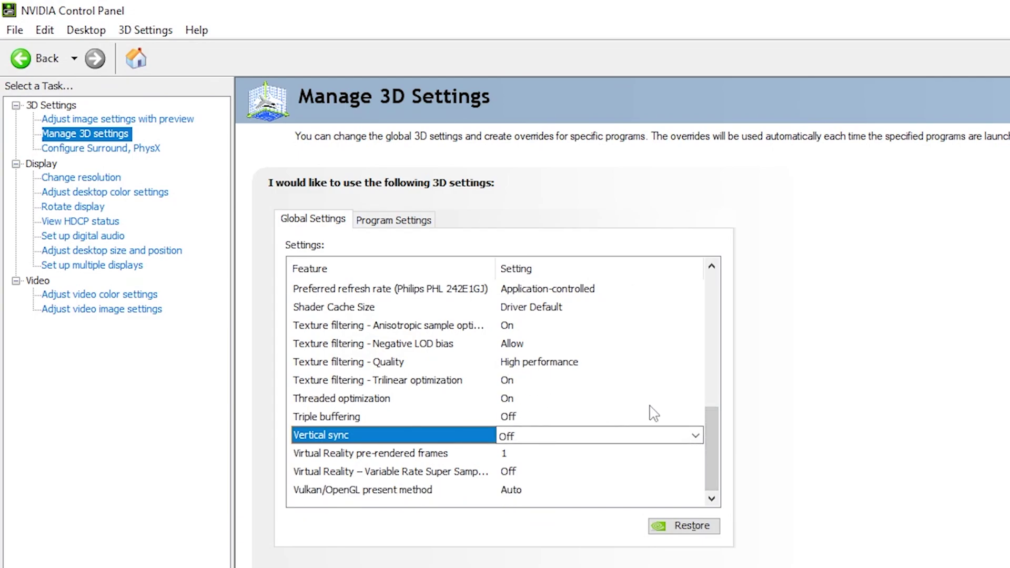
{"action": "scroll", "coordinate": [714, 442], "scroll_direction": "up", "scroll_amount": 1}
{"action": "scroll", "coordinate": [718, 439], "scroll_direction": "up", "scroll_amount": 2}
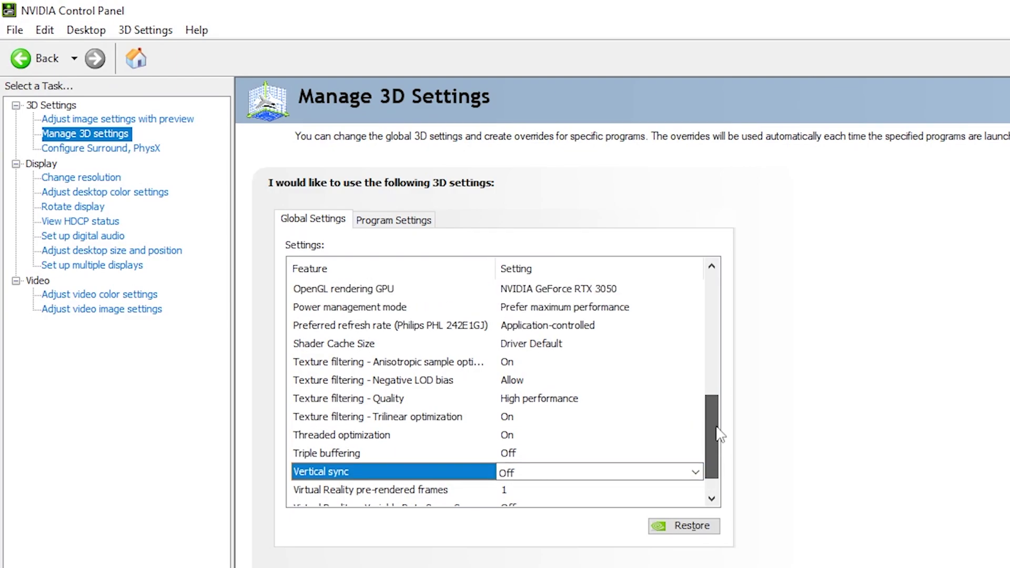
{"action": "scroll", "coordinate": [721, 452], "scroll_direction": "down", "scroll_amount": 3}
{"action": "scroll", "coordinate": [721, 460], "scroll_direction": "up", "scroll_amount": 5}
{"action": "left_click_drag", "start_coordinate": [716, 413], "coordinate": [703, 296]}
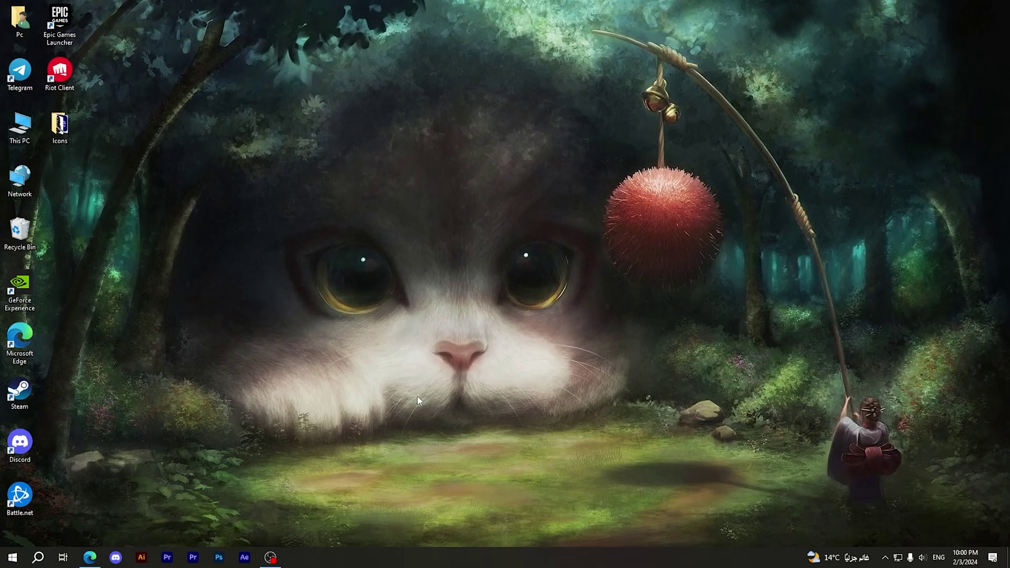
Search Windows for "advanced", open the advanced system settings and bring up the Performance Options
{"action": "left_click", "coordinate": [38, 557]}
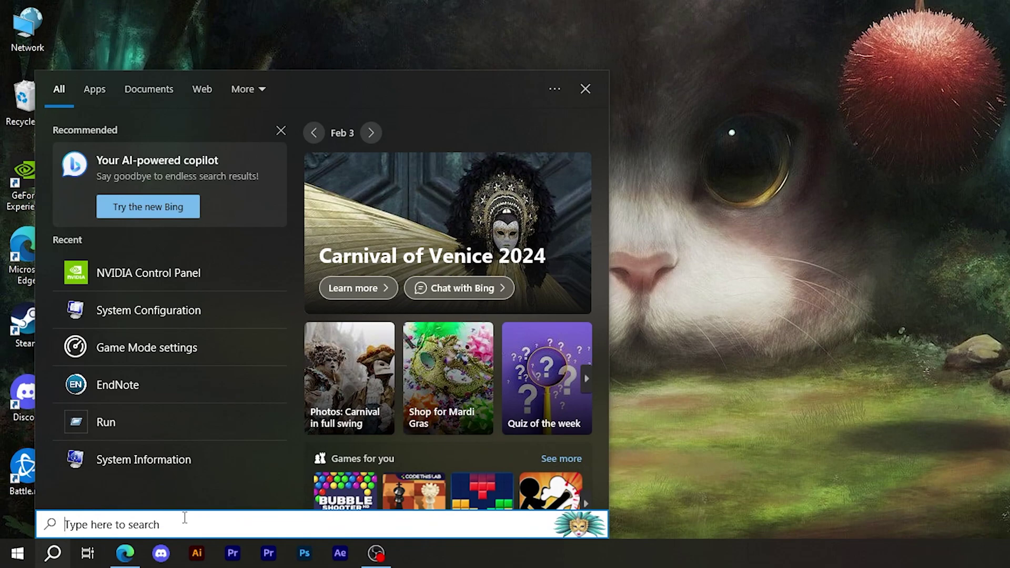
{"action": "type", "text": "ad"}
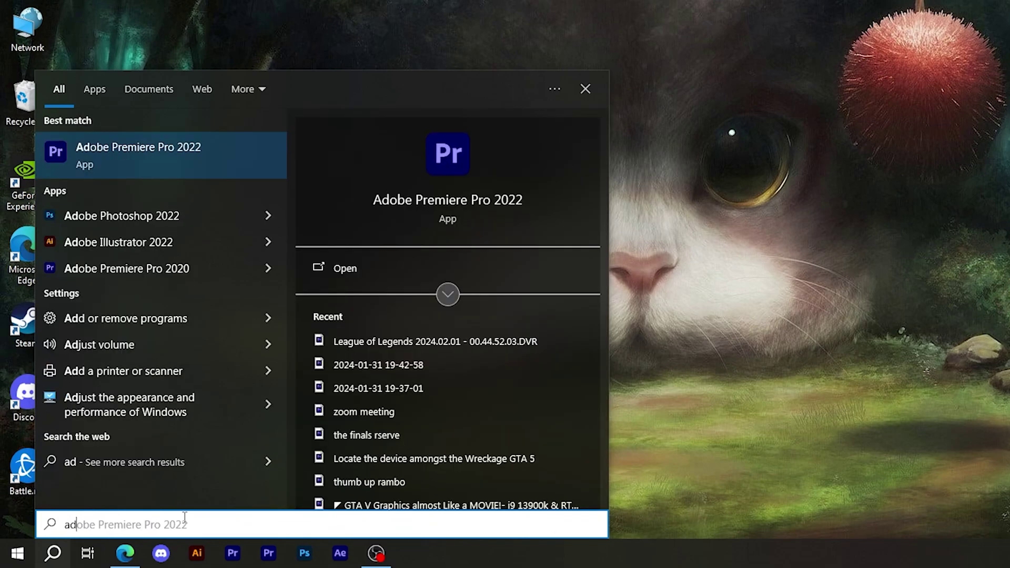
{"action": "type", "text": "vanced"}
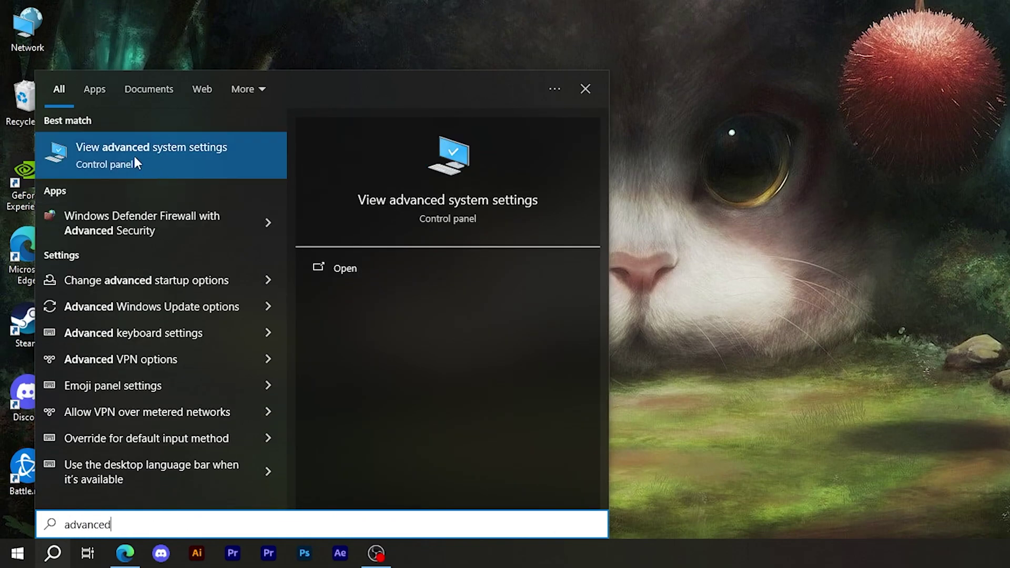
{"action": "left_click", "coordinate": [172, 156]}
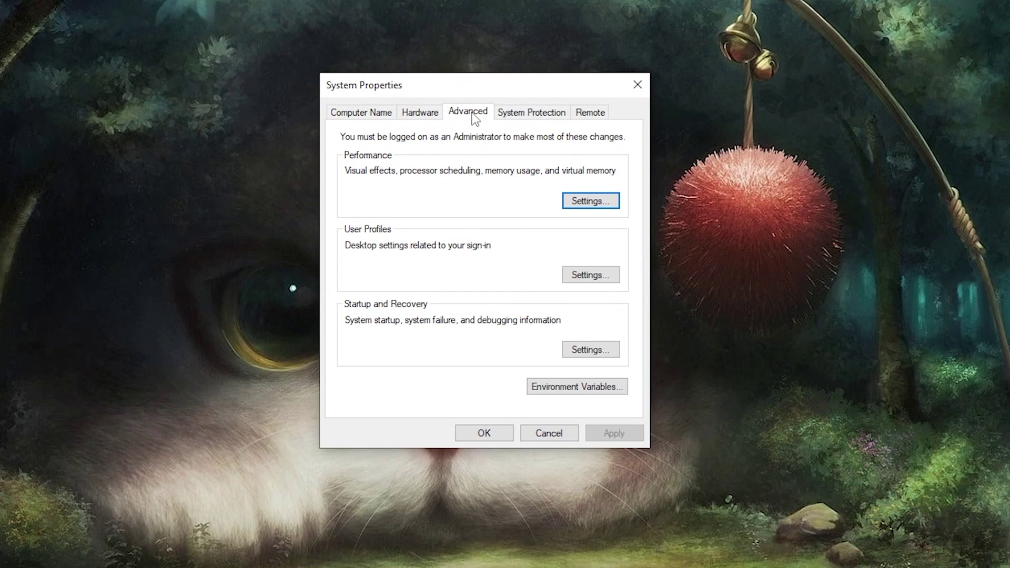
{"action": "left_click", "coordinate": [599, 200]}
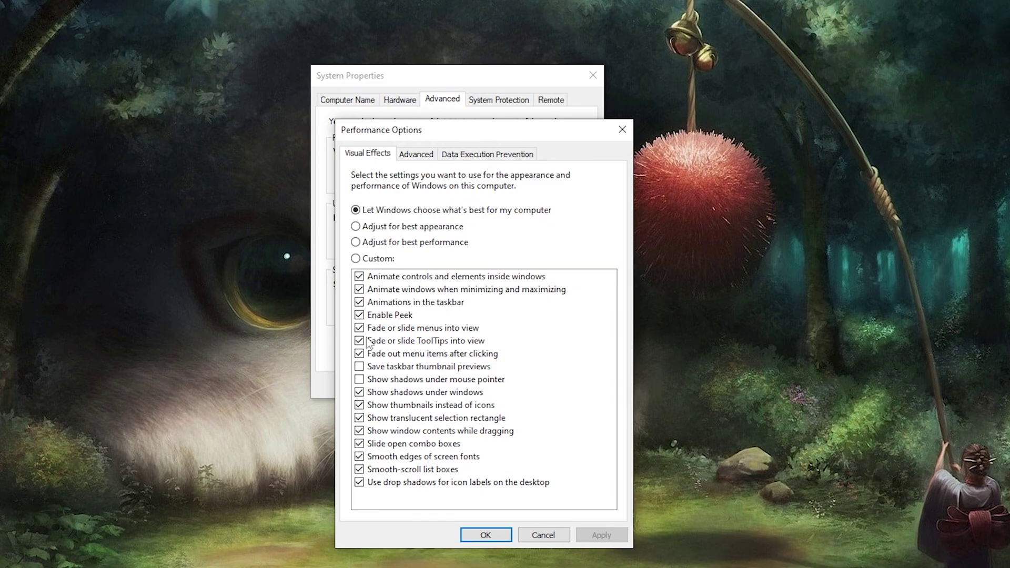
Turn off the control, window and taskbar animations, Peek, the menu and ToolTip fades, and shadows under windows in the visual effects
{"action": "left_click", "coordinate": [359, 277]}
{"action": "left_click", "coordinate": [359, 289]}
{"action": "left_click", "coordinate": [359, 302]}
{"action": "left_click", "coordinate": [359, 314]}
{"action": "left_click", "coordinate": [359, 327]}
{"action": "left_click", "coordinate": [359, 340]}
{"action": "left_click", "coordinate": [358, 354]}
{"action": "left_click", "coordinate": [358, 392]}
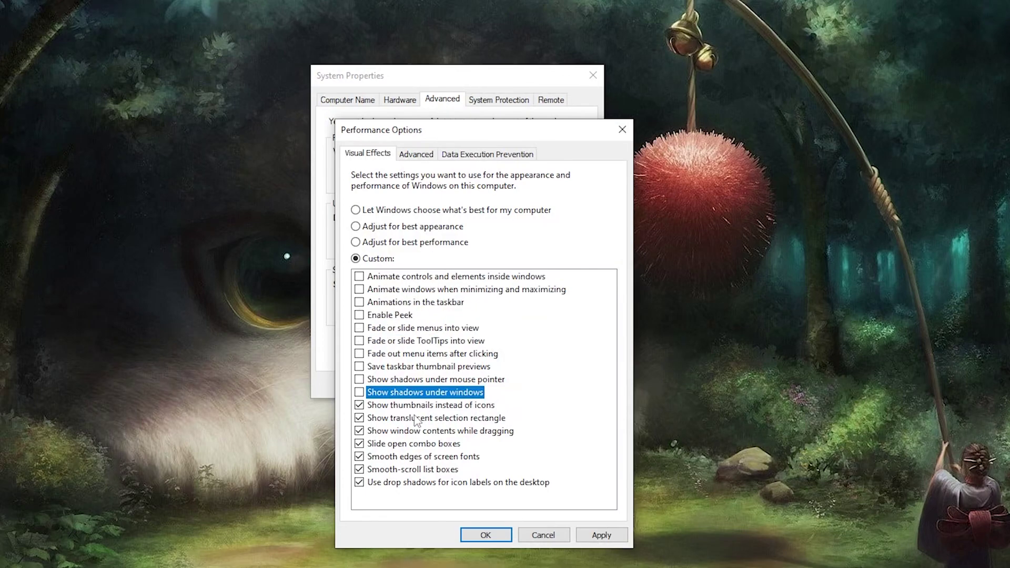
Turn off the translucent selection rectangle, window contents while dragging, combo box sliding, font smoothing, smooth scrolling and icon label shadows, and confirm the options
{"action": "left_click", "coordinate": [359, 418]}
{"action": "left_click", "coordinate": [359, 431]}
{"action": "left_click", "coordinate": [359, 444]}
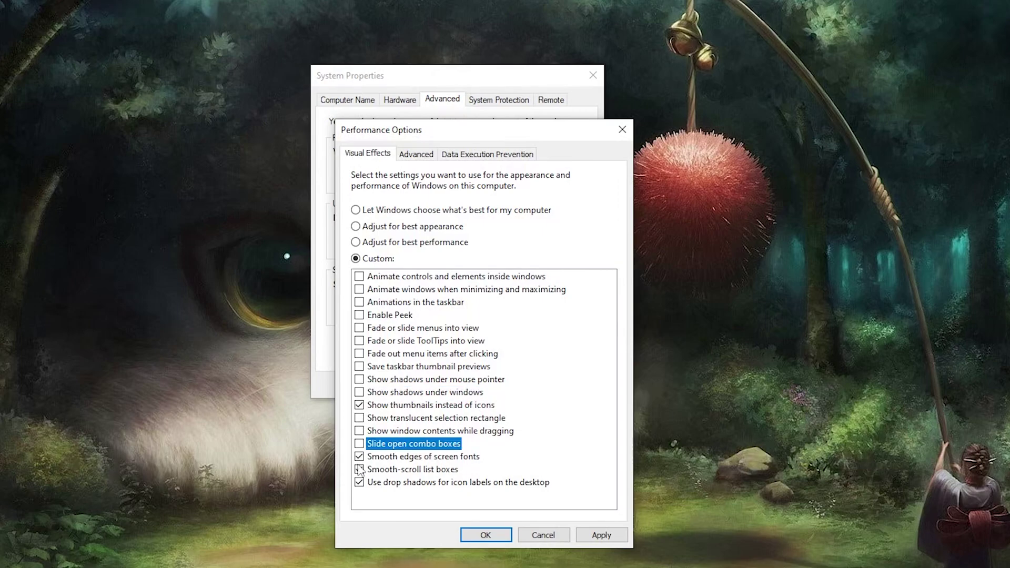
{"action": "left_click", "coordinate": [393, 461]}
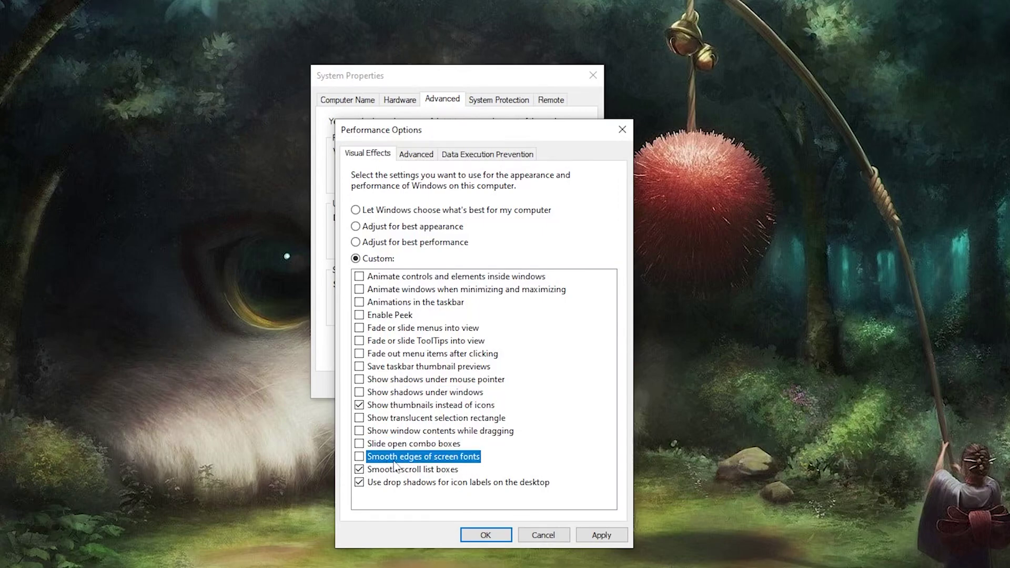
{"action": "left_click", "coordinate": [359, 470]}
{"action": "left_click", "coordinate": [401, 483]}
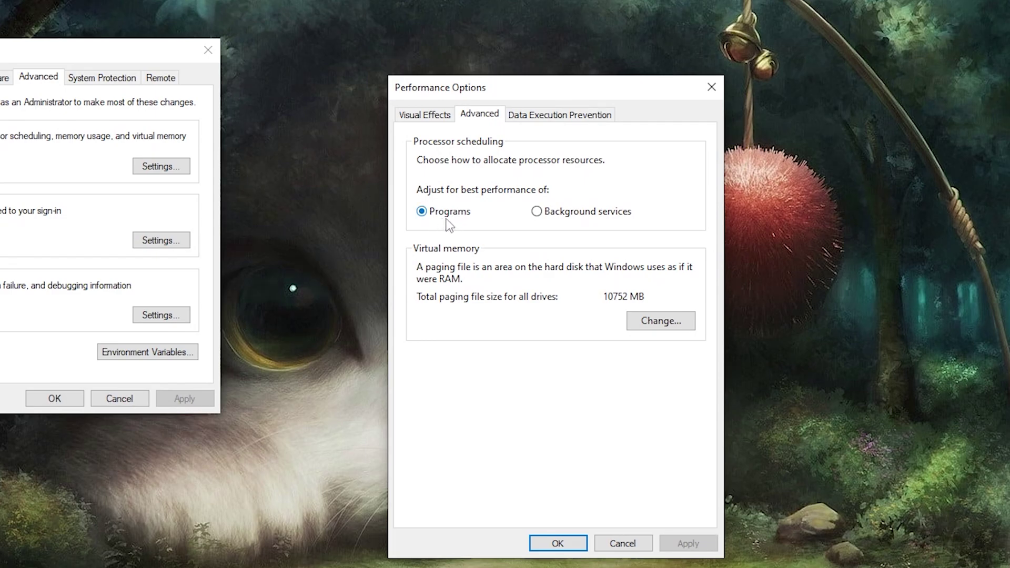
{"action": "left_click", "coordinate": [558, 544]}
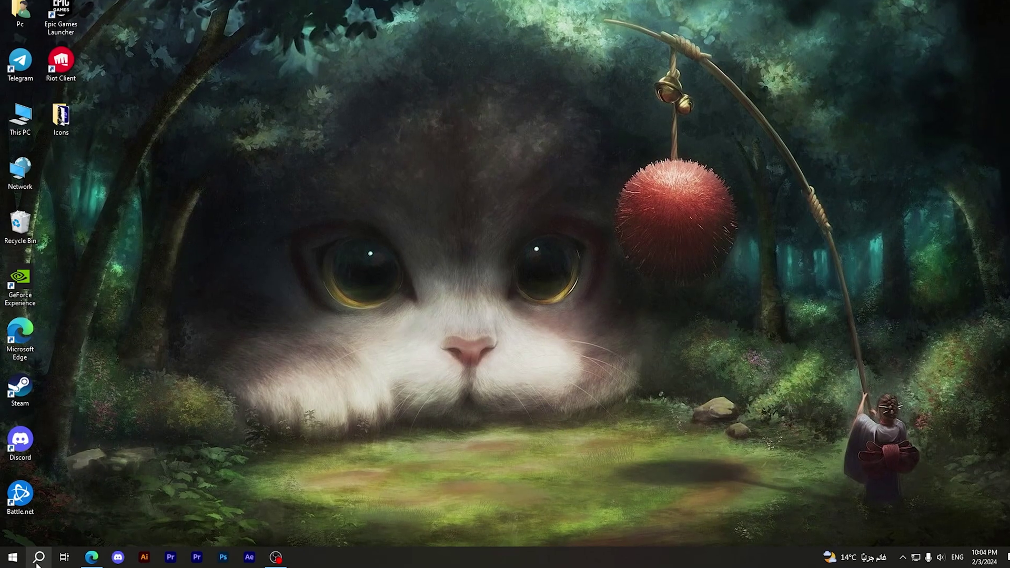
Search Windows for the background apps entry and open the Background apps privacy settings
{"action": "left_click", "coordinate": [50, 552]}
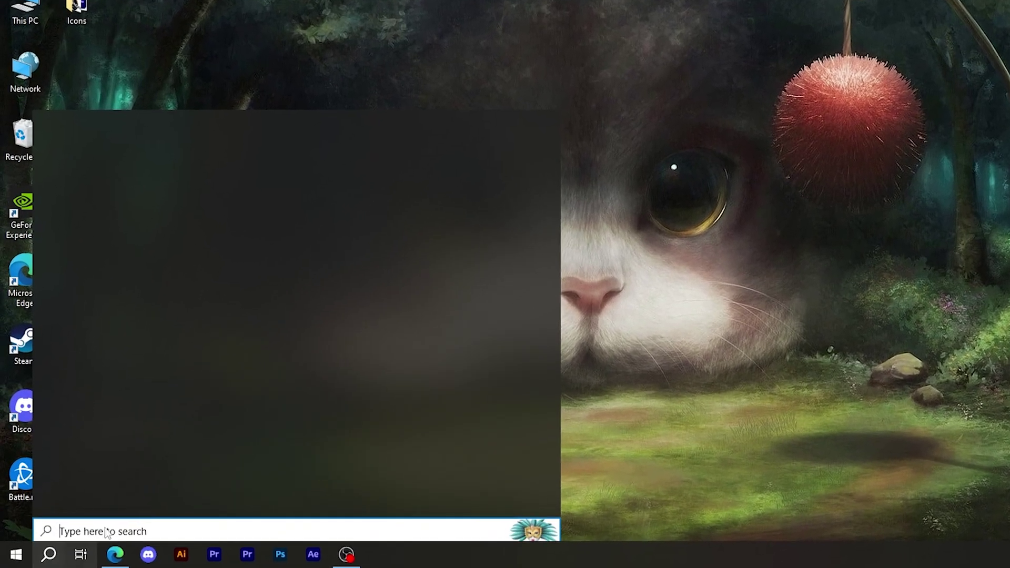
{"action": "type", "text": "backgrou"}
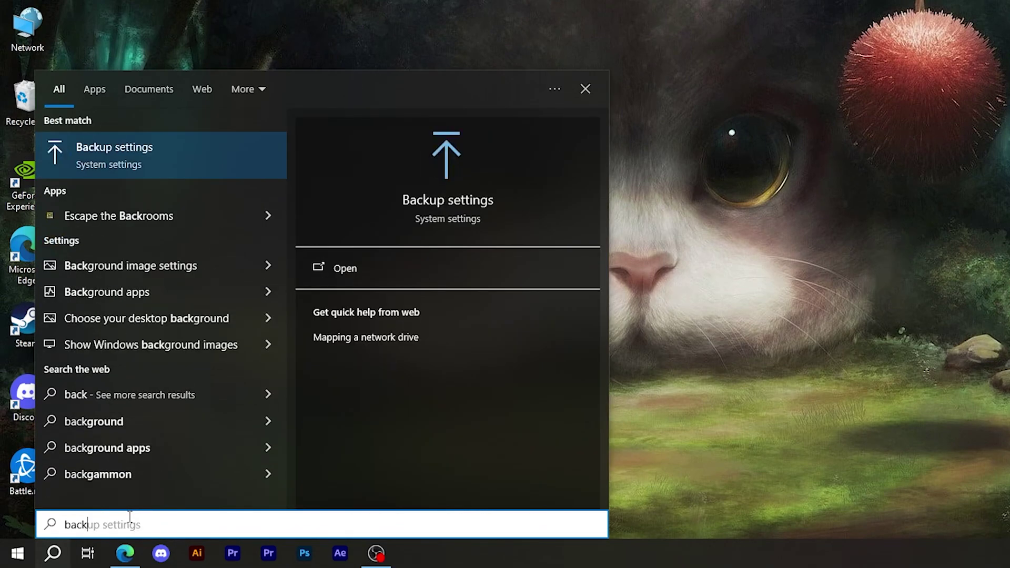
{"action": "left_click", "coordinate": [139, 217]}
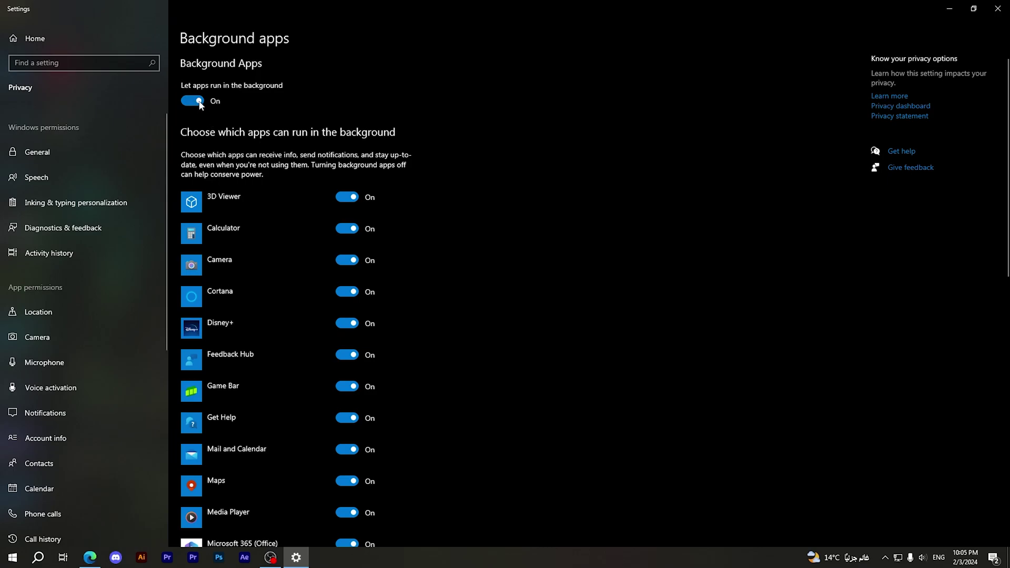
Stop all apps from running in the background, check the app list and close Settings
{"action": "scroll", "coordinate": [229, 205], "scroll_direction": "down", "scroll_amount": 10}
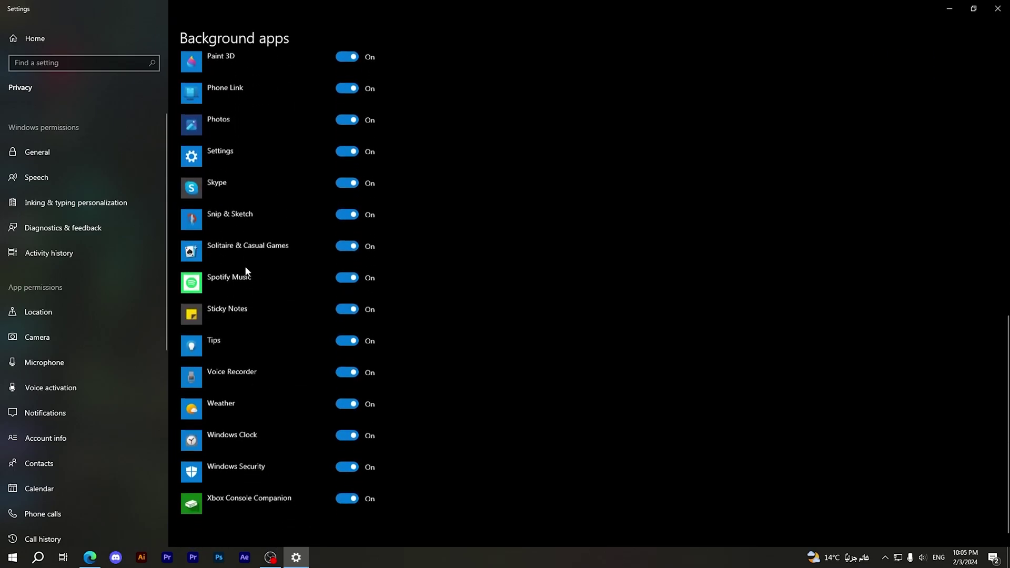
{"action": "scroll", "coordinate": [245, 271], "scroll_direction": "down", "scroll_amount": 1}
{"action": "scroll", "coordinate": [243, 355], "scroll_direction": "up", "scroll_amount": 10}
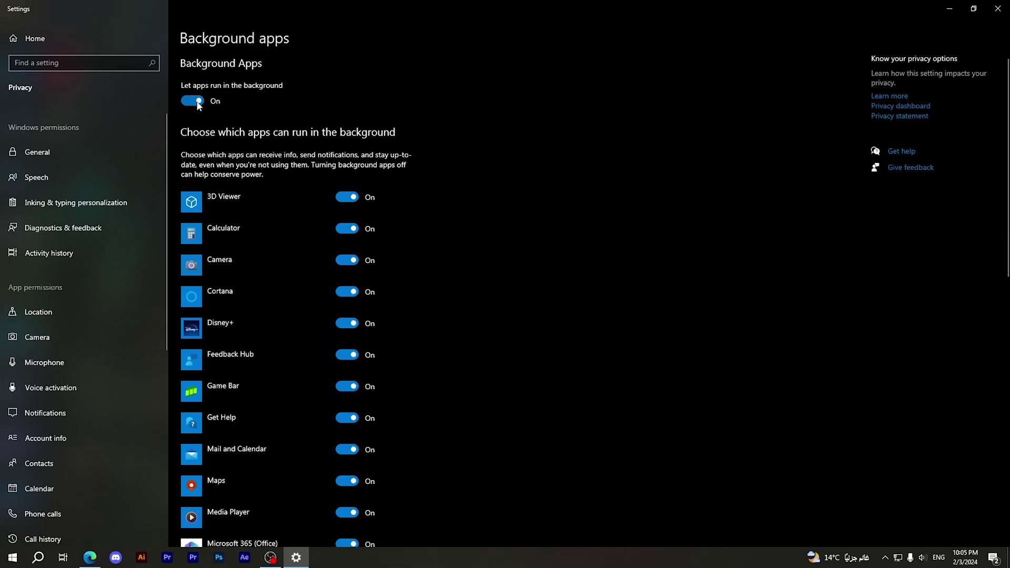
{"action": "left_click", "coordinate": [199, 103]}
{"action": "scroll", "coordinate": [243, 239], "scroll_direction": "down", "scroll_amount": 5}
{"action": "scroll", "coordinate": [247, 247], "scroll_direction": "up", "scroll_amount": 5}
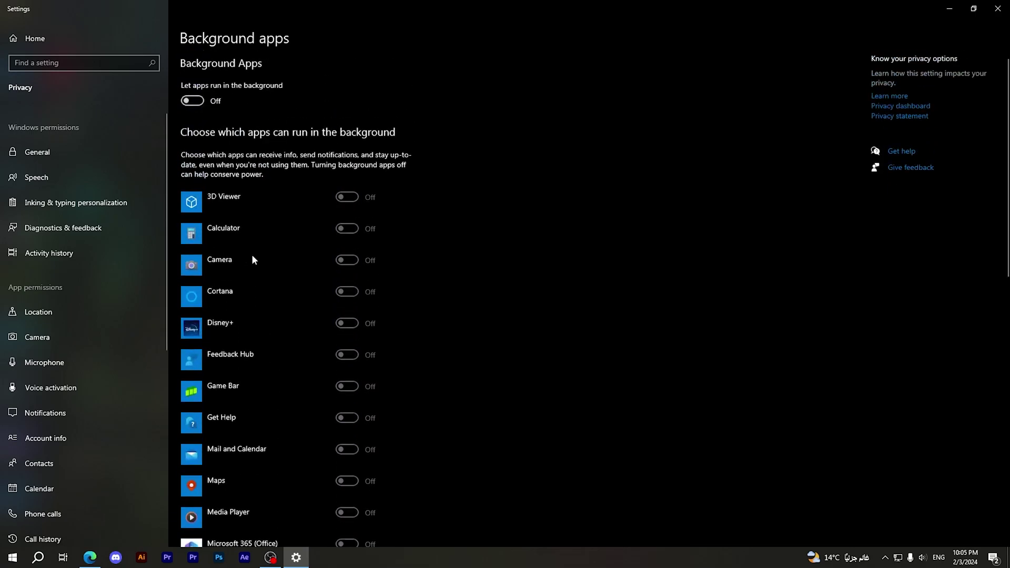
{"action": "scroll", "coordinate": [252, 259], "scroll_direction": "down", "scroll_amount": 10}
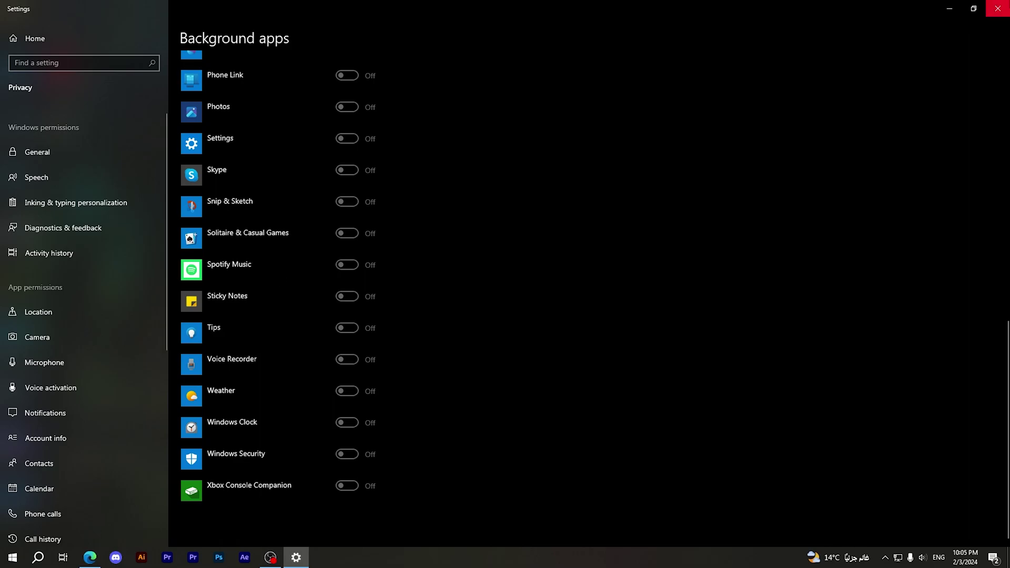
{"action": "left_click", "coordinate": [998, 9]}
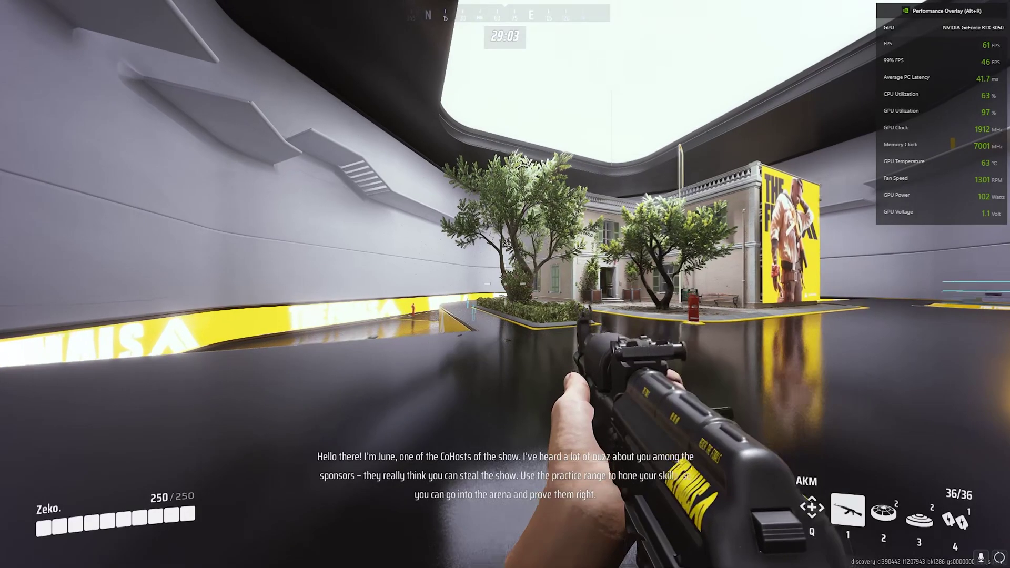
Walk forward in the practice range of THE FINALS and open the game's video settings
{"action": "key", "text": "w"}
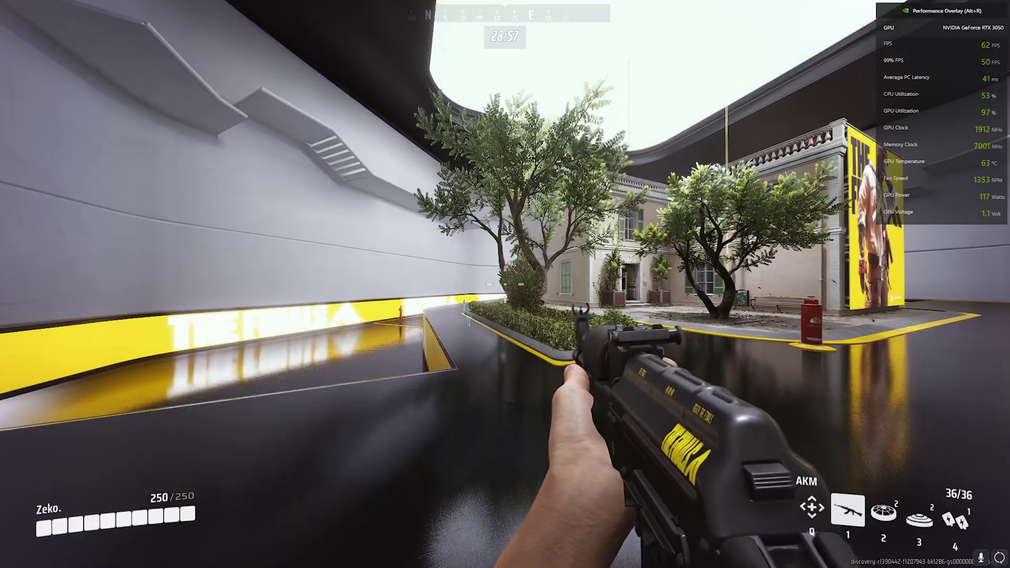
{"action": "key", "text": "Escape"}
{"action": "left_click", "coordinate": [534, 257]}
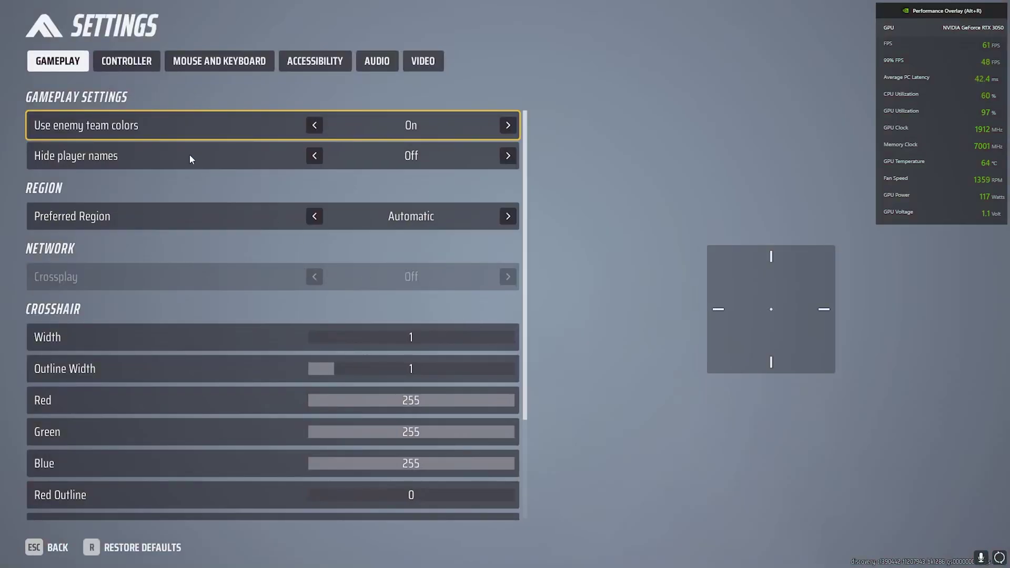
{"action": "left_click", "coordinate": [423, 61]}
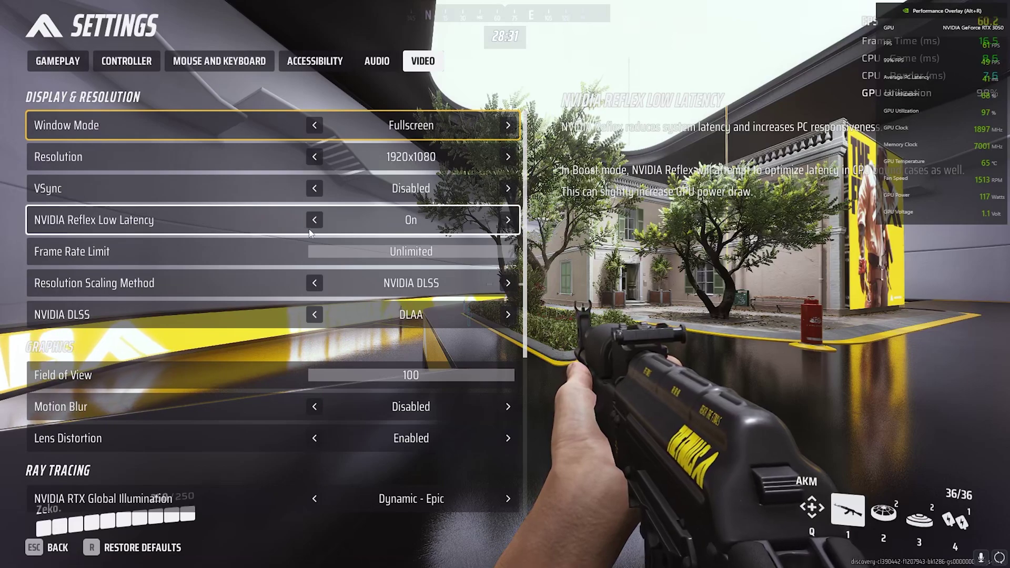
Try the other NVIDIA Reflex Low Latency options and the TAAU resolution scaling method
{"action": "left_click", "coordinate": [508, 220]}
{"action": "left_click", "coordinate": [509, 220]}
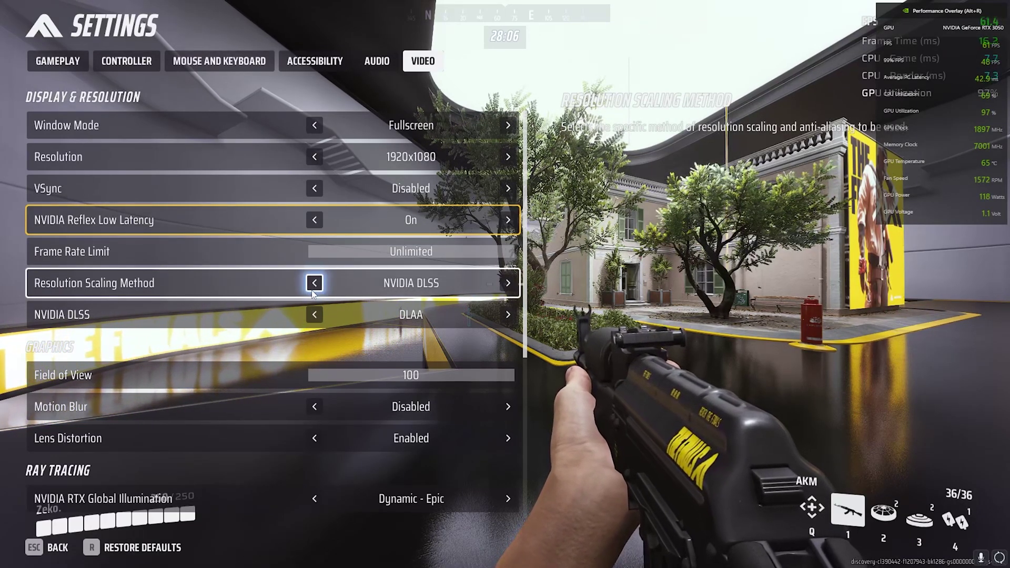
{"action": "left_click", "coordinate": [506, 285]}
{"action": "left_click", "coordinate": [507, 285]}
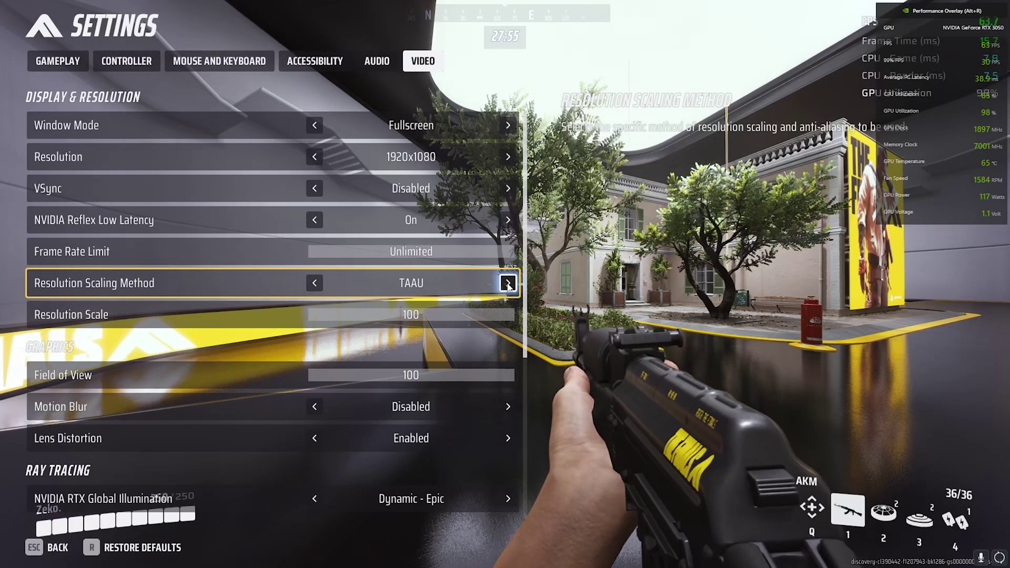
Set the Field of View to 100 and disable Lens Distortion in the graphics settings
{"action": "scroll", "coordinate": [508, 284], "scroll_direction": "down", "scroll_amount": 4}
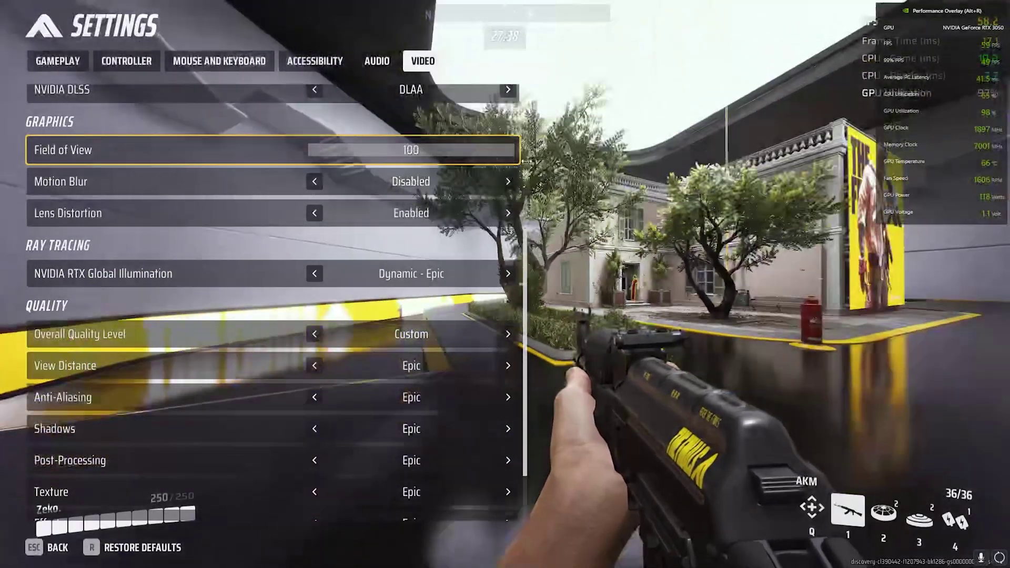
{"action": "left_click_drag", "start_coordinate": [492, 151], "coordinate": [581, 154]}
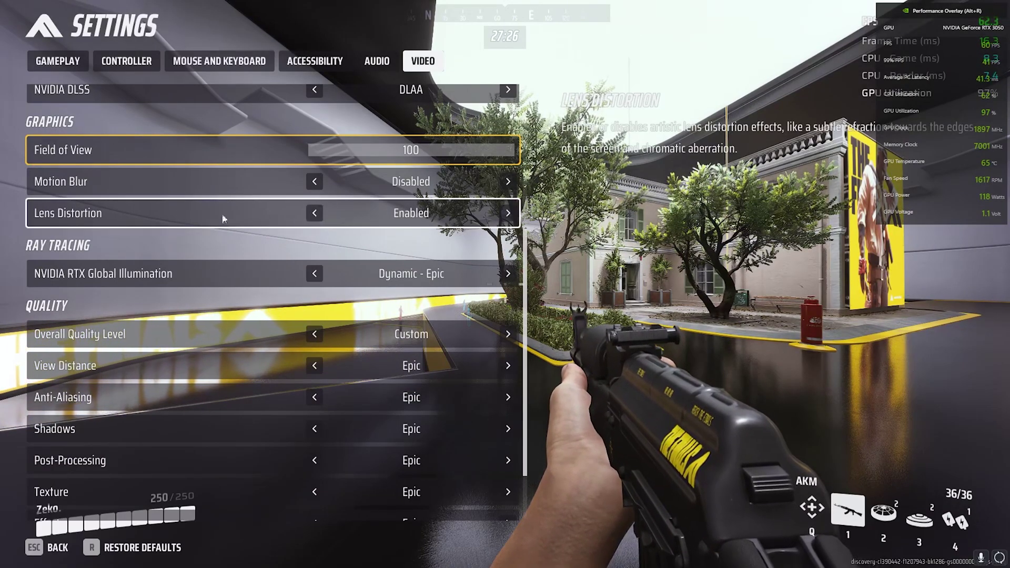
{"action": "left_click", "coordinate": [314, 213]}
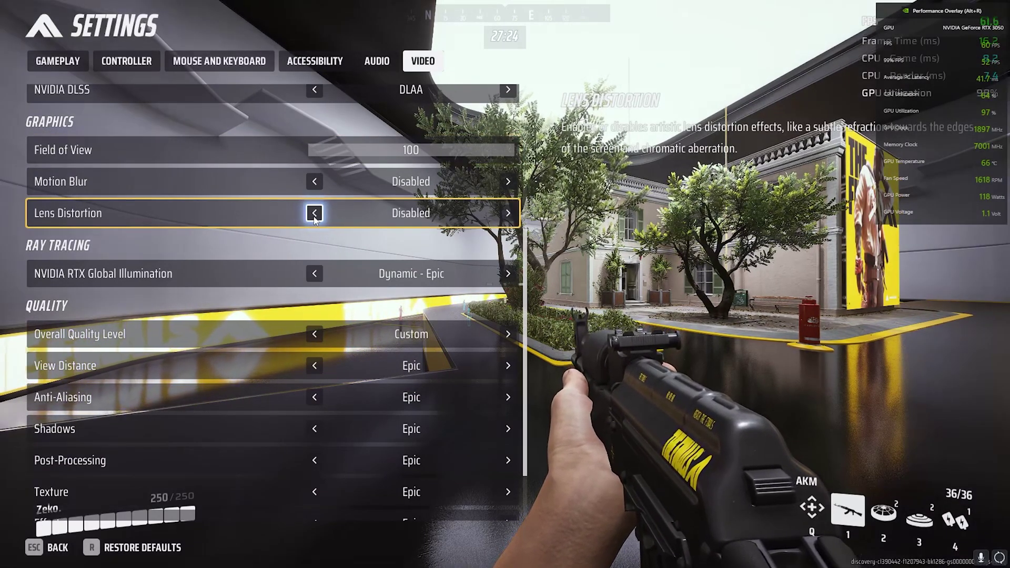
Set NVIDIA RTX Global Illumination to Static, try the High and Epic overall quality presets, and set the Overall Quality Level to Low
{"action": "left_click", "coordinate": [117, 270]}
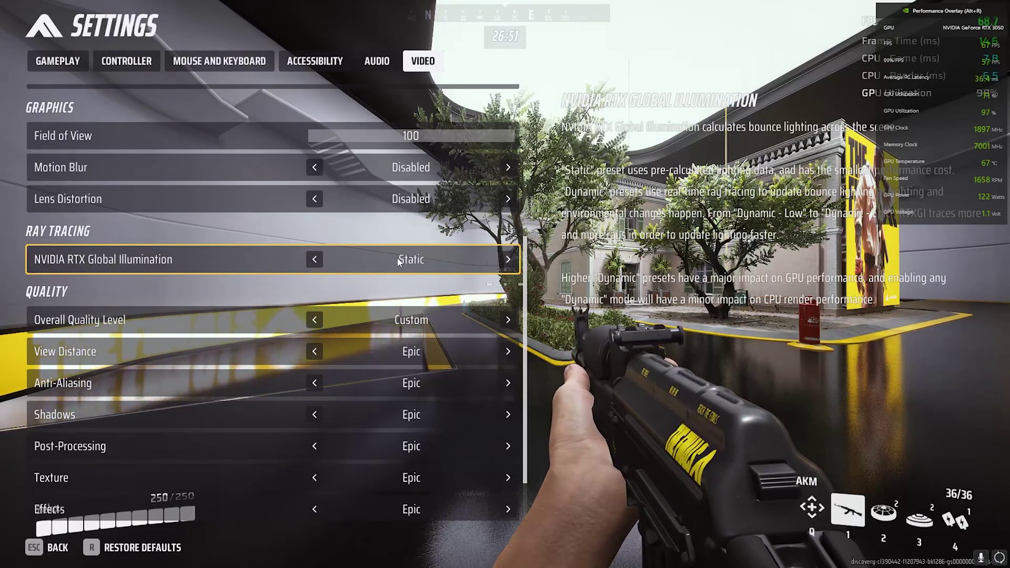
{"action": "scroll", "coordinate": [300, 263], "scroll_direction": "down", "scroll_amount": 2}
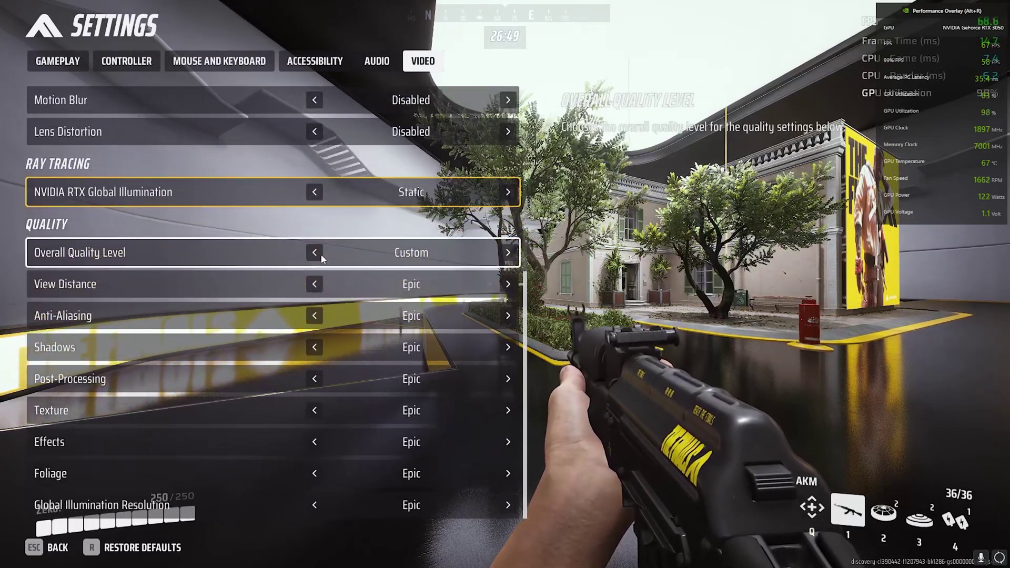
{"action": "left_click", "coordinate": [316, 254]}
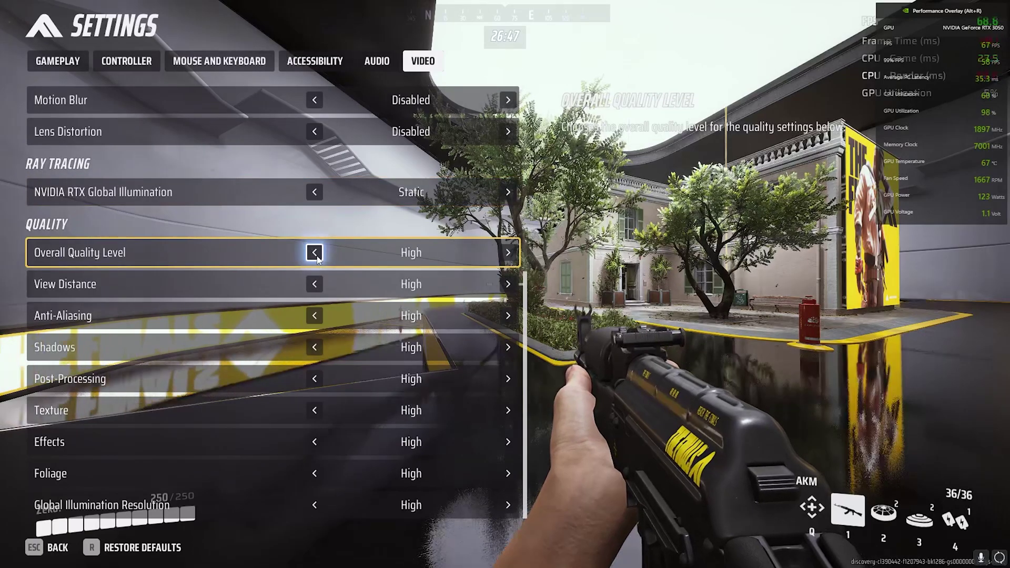
{"action": "left_click", "coordinate": [508, 254]}
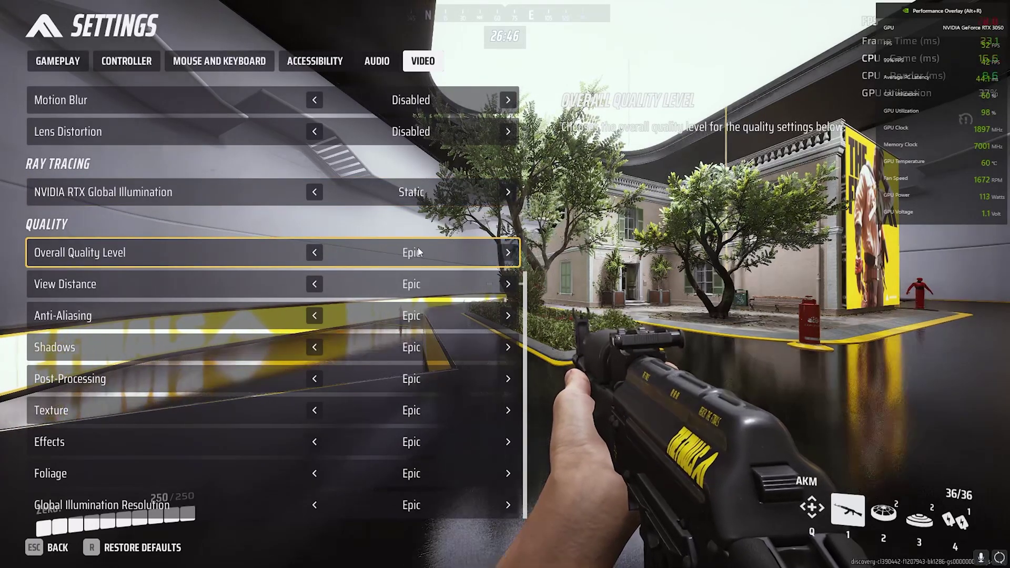
{"action": "left_click", "coordinate": [507, 253]}
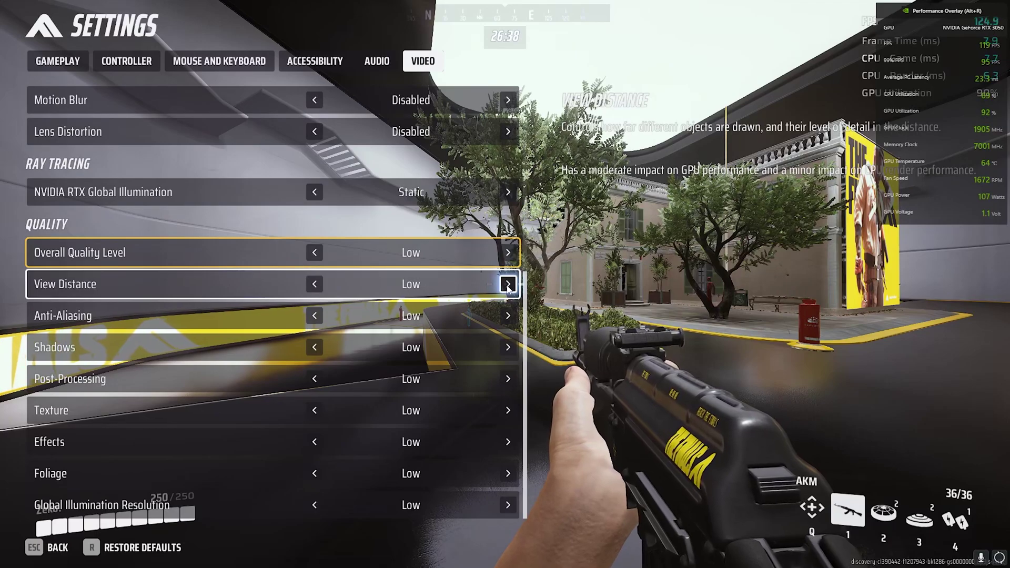
Set View Distance to High and raise the Texture quality by two levels in the quality settings
{"action": "left_click", "coordinate": [507, 284]}
{"action": "left_click", "coordinate": [507, 285]}
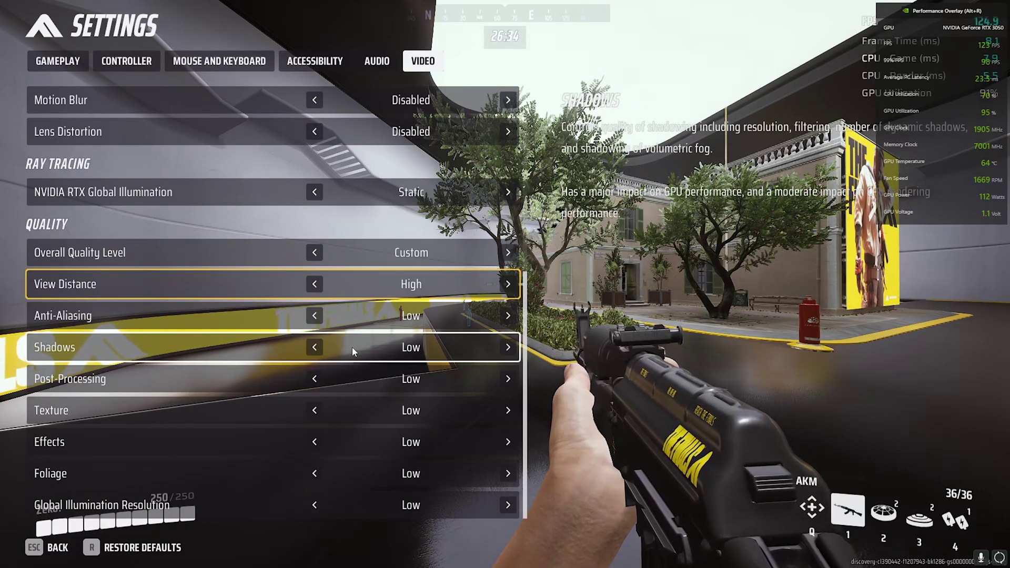
{"action": "left_click", "coordinate": [507, 410]}
{"action": "left_click", "coordinate": [508, 412]}
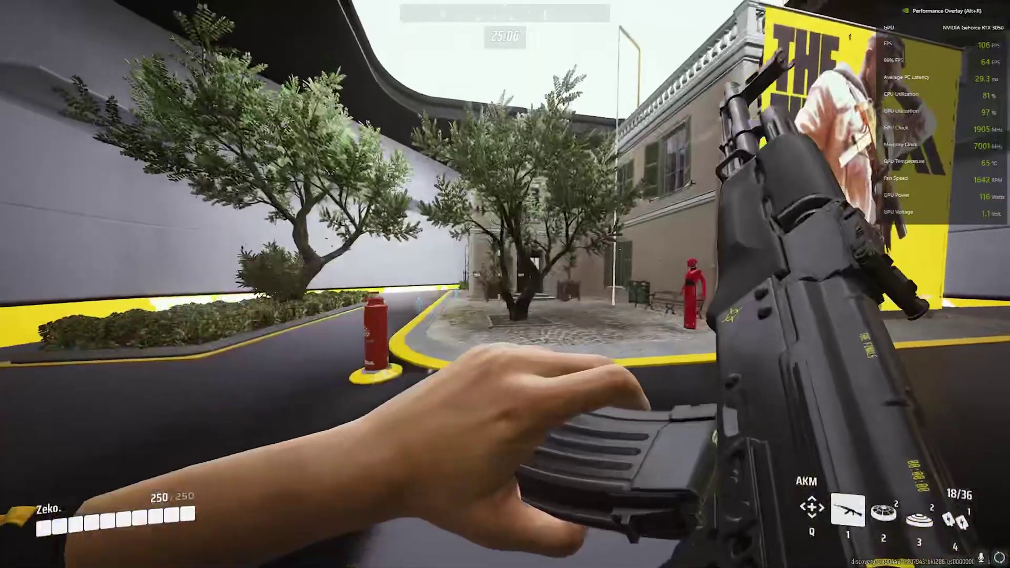
Move backward and forward through the practice range to check the game's performance with the new video settings
{"action": "key", "text": "s"}
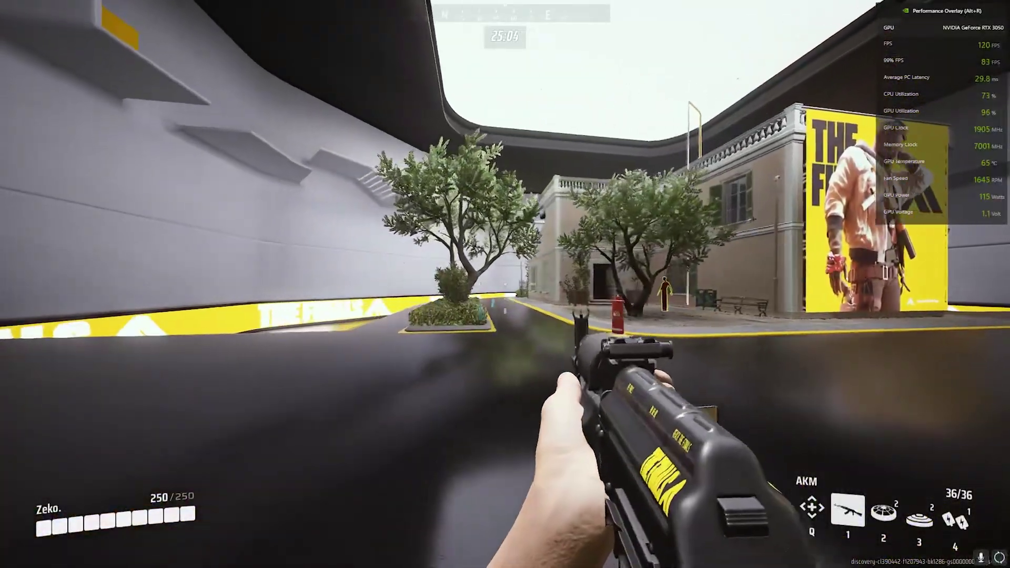
{"action": "key", "text": "w"}
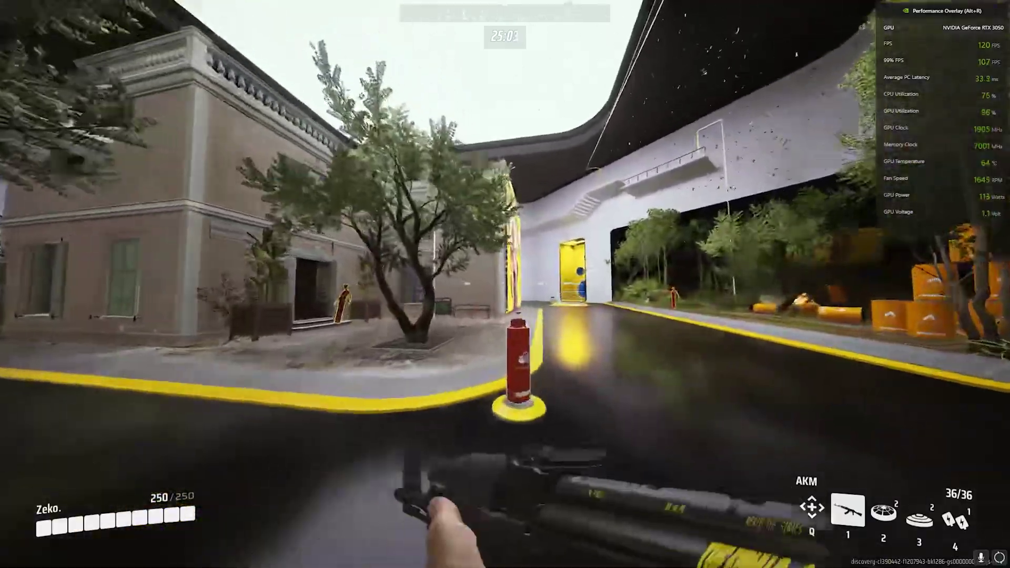